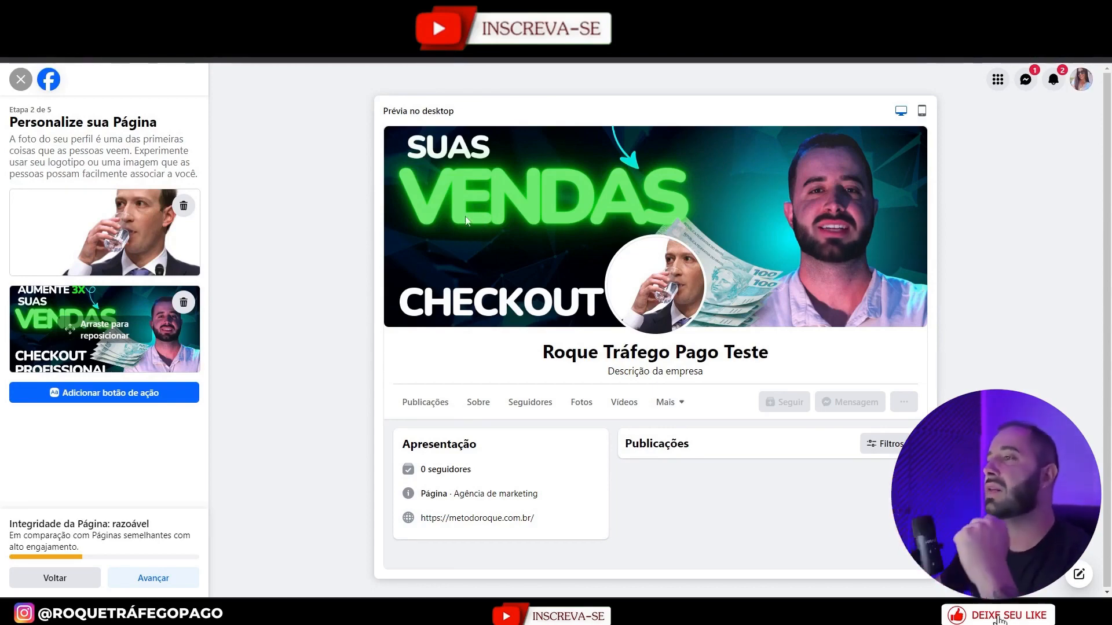
Finish the Page setup, skipping the WhatsApp connection and friend invitations, and decline the welcome tour
{"action": "left_click", "coordinate": [157, 580]}
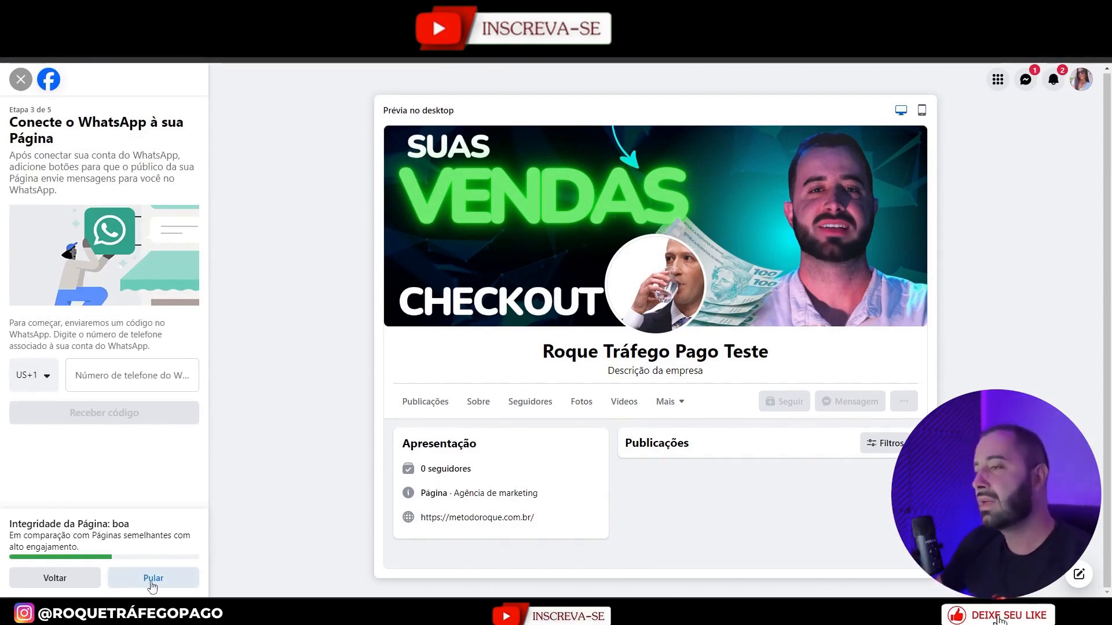
{"action": "left_click", "coordinate": [152, 579]}
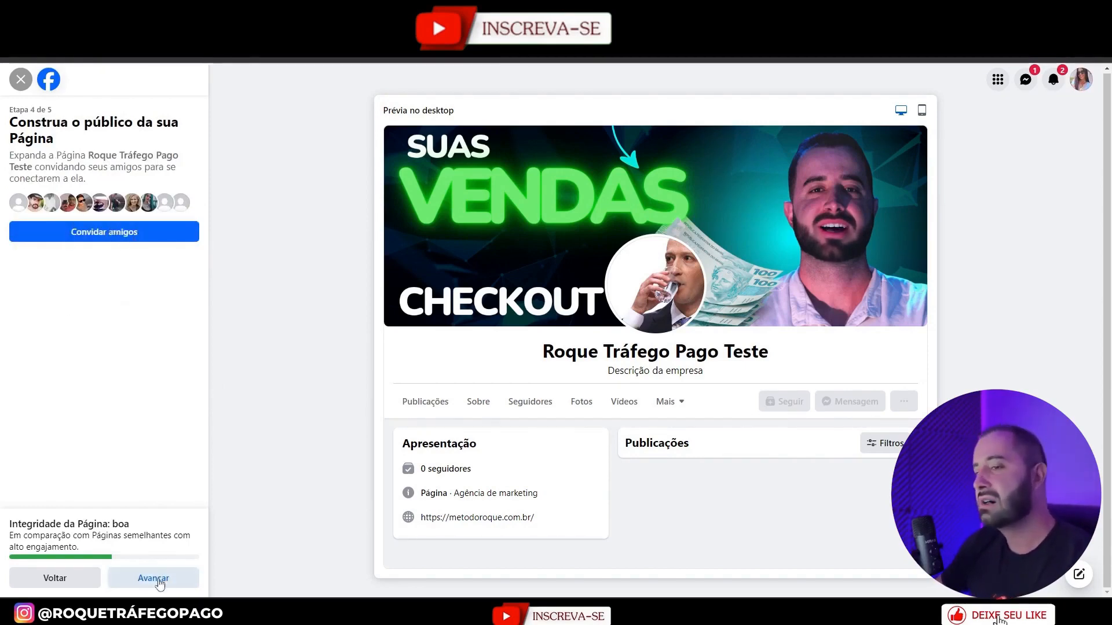
{"action": "left_click", "coordinate": [156, 579]}
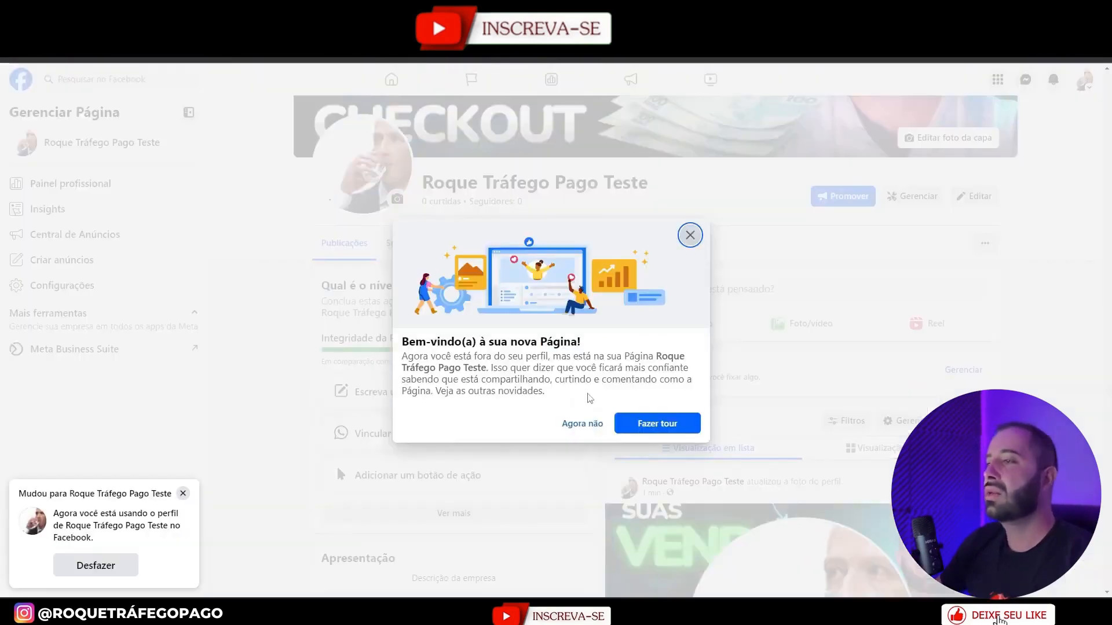
{"action": "left_click", "coordinate": [690, 235]}
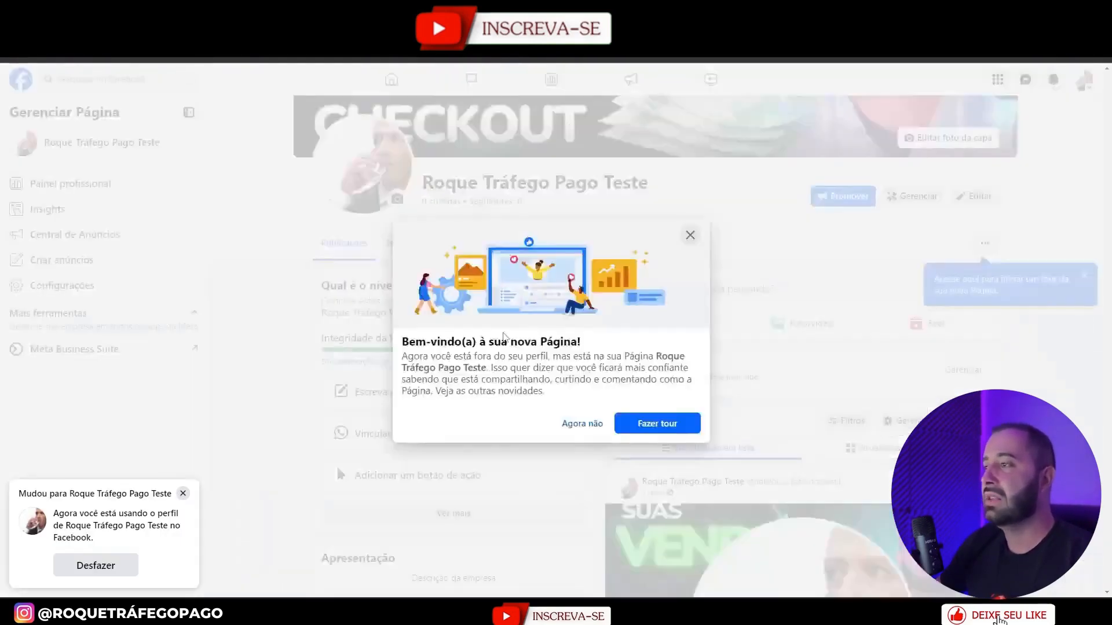
{"action": "left_click", "coordinate": [582, 423]}
Hide the automatic profile-photo update post from the Page's timeline
{"action": "scroll", "coordinate": [536, 377], "scroll_direction": "down", "scroll_amount": 8}
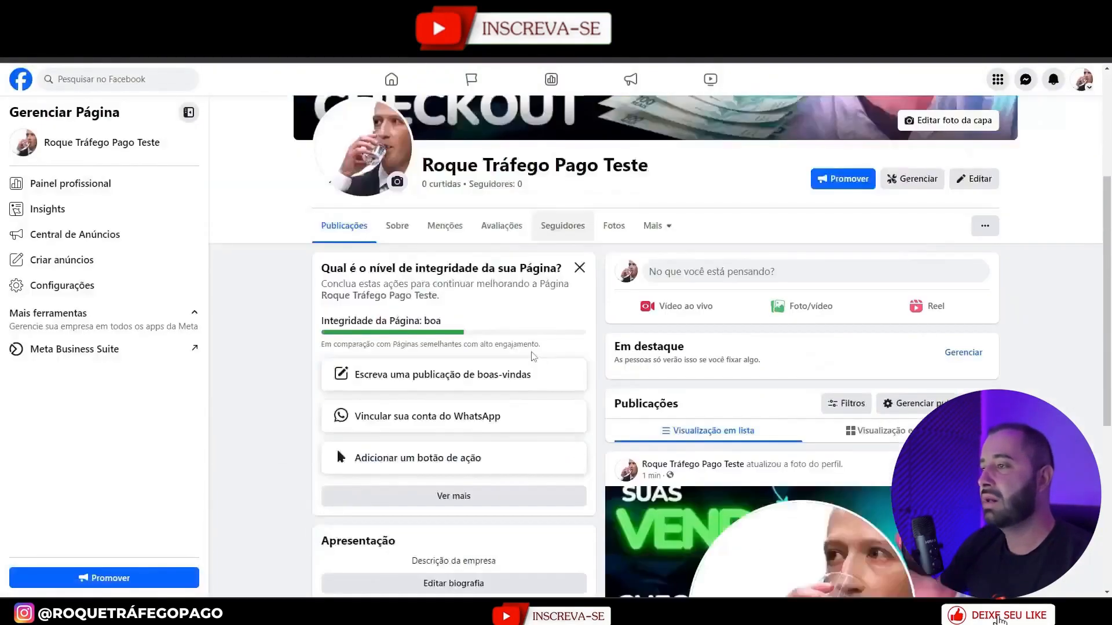
{"action": "scroll", "coordinate": [939, 291], "scroll_direction": "up", "scroll_amount": 2}
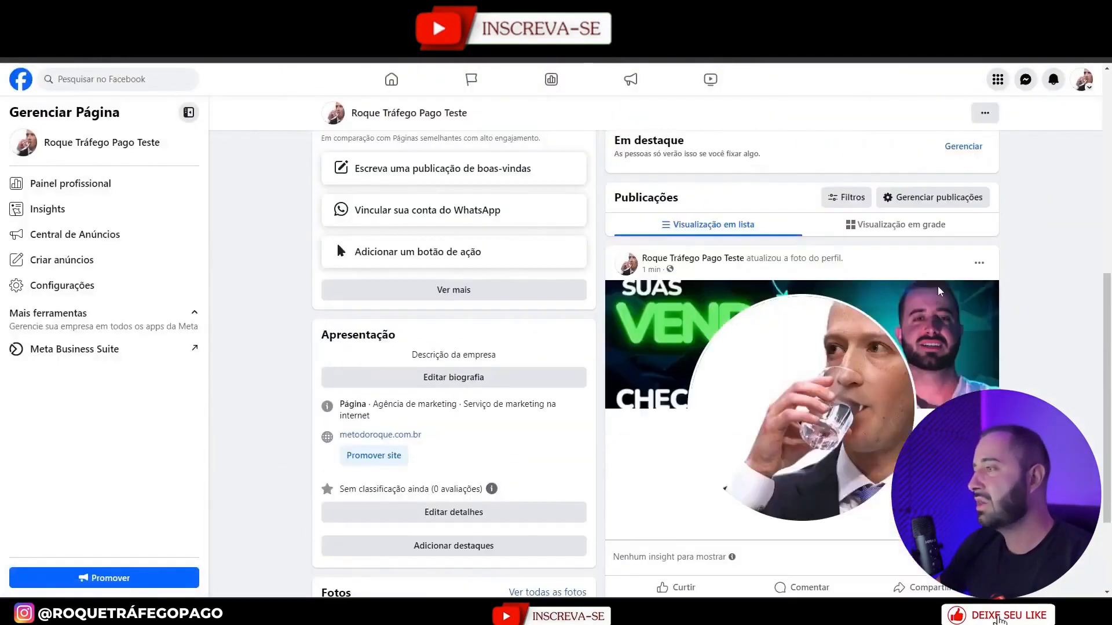
{"action": "left_click", "coordinate": [980, 264]}
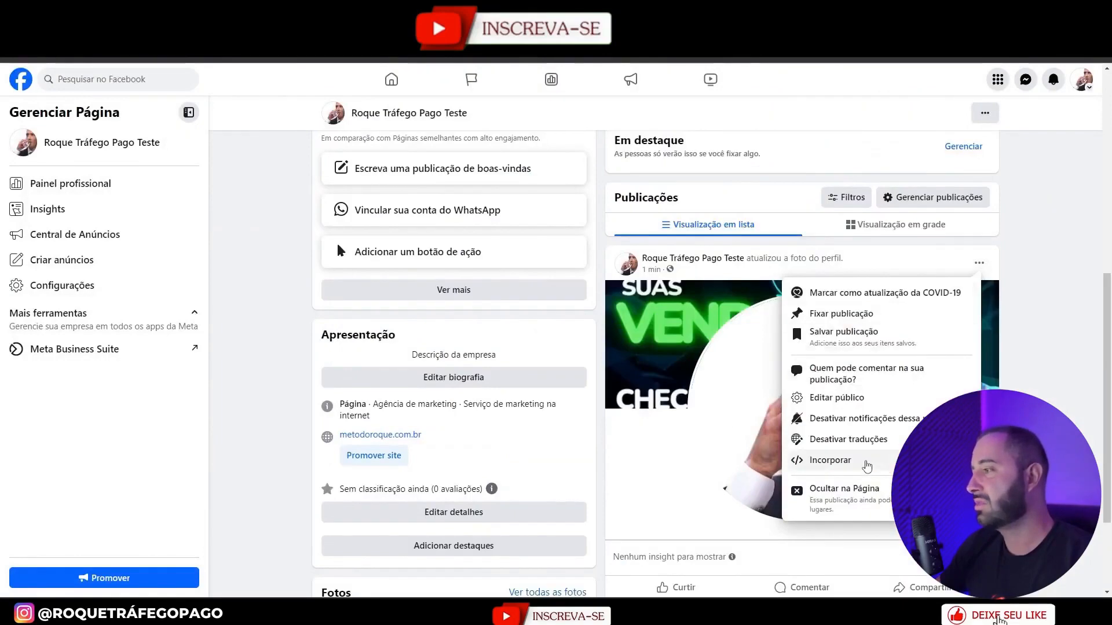
{"action": "left_click", "coordinate": [867, 486]}
Open the composer for a new post on the Page
{"action": "scroll", "coordinate": [735, 406], "scroll_direction": "down", "scroll_amount": 3}
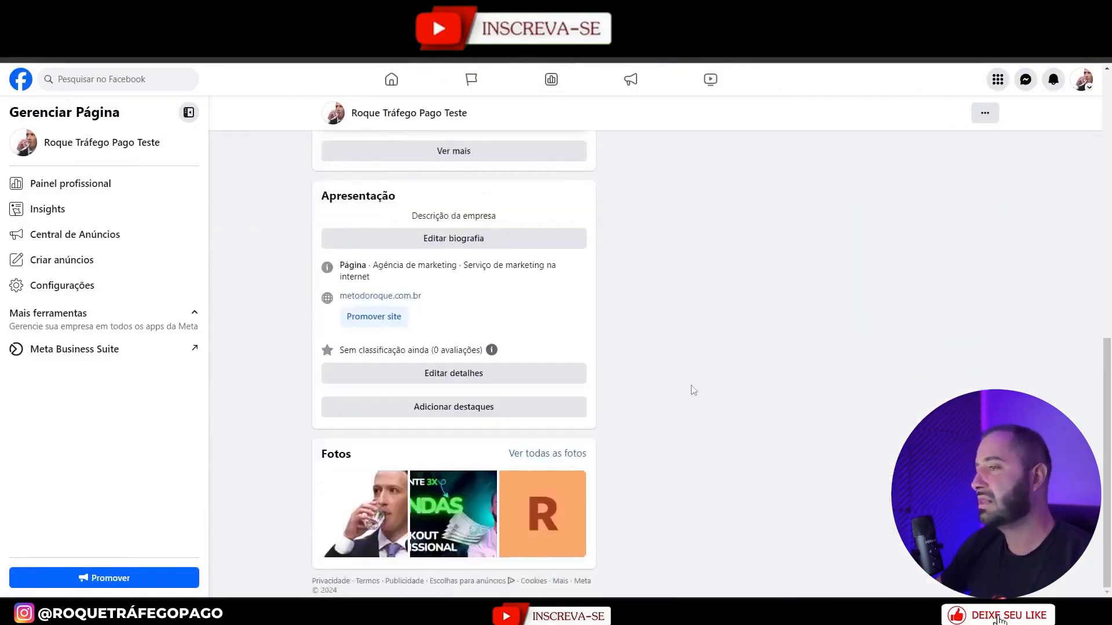
{"action": "scroll", "coordinate": [601, 355], "scroll_direction": "up", "scroll_amount": 10}
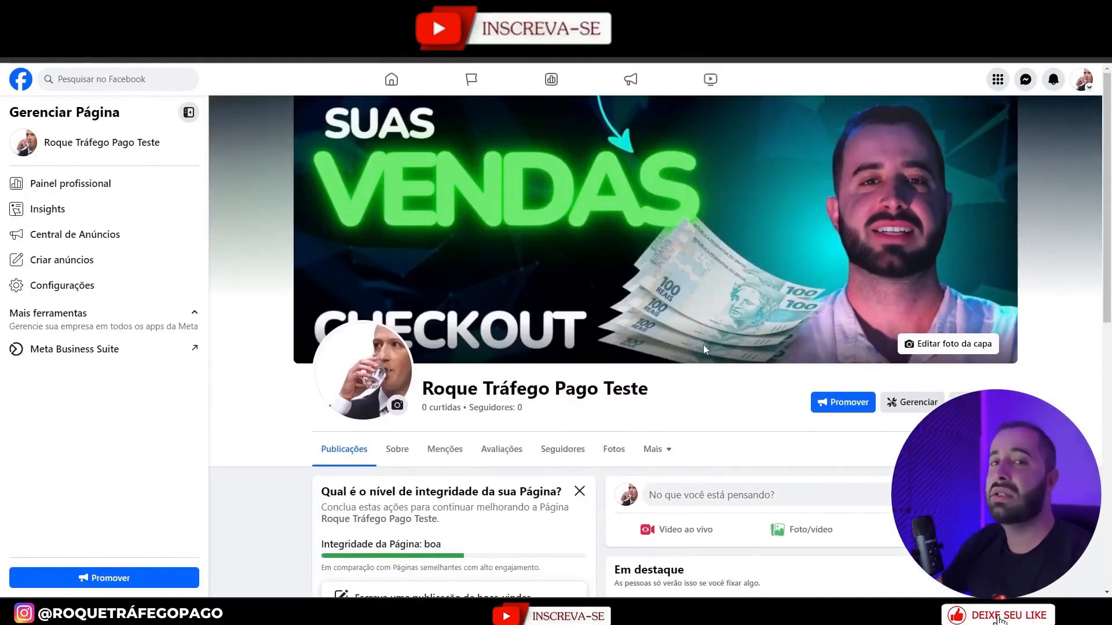
{"action": "scroll", "coordinate": [703, 345], "scroll_direction": "down", "scroll_amount": 2}
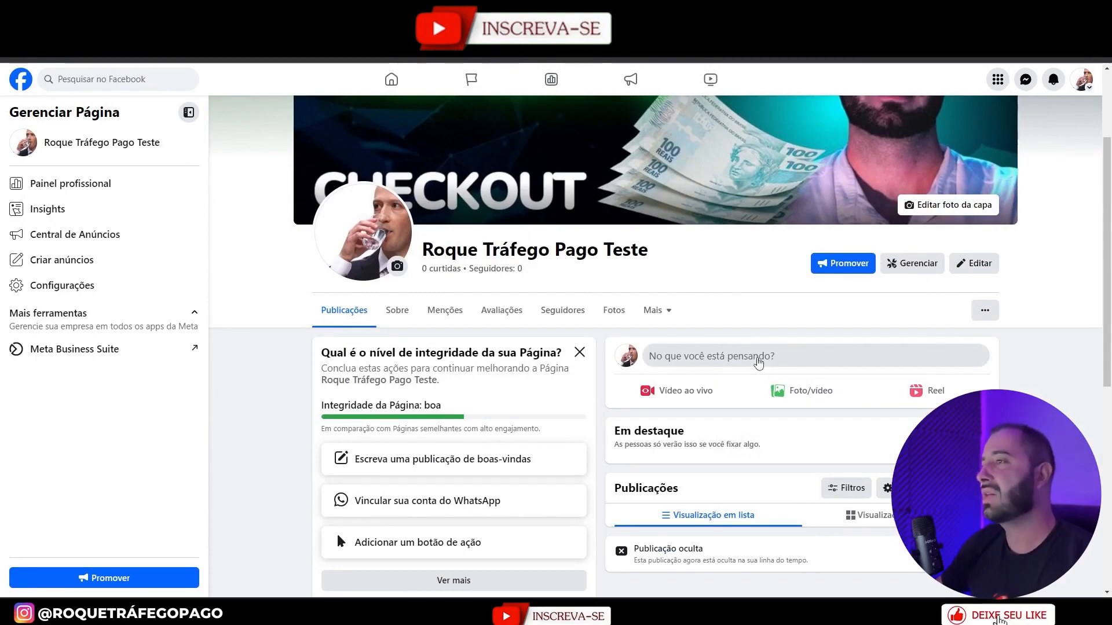
{"action": "left_click", "coordinate": [758, 359]}
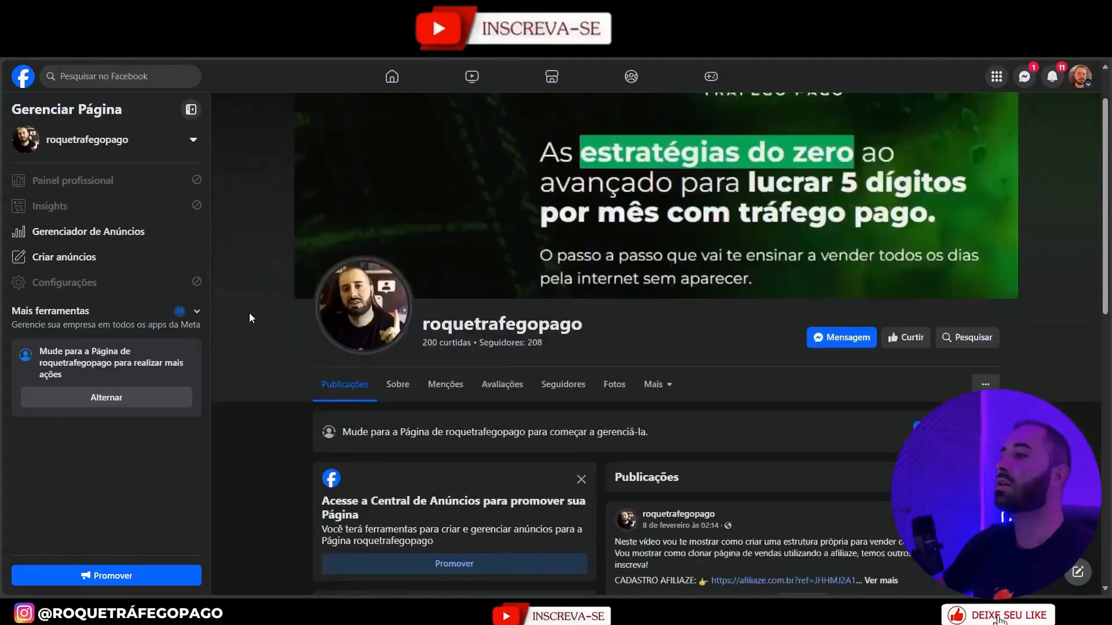
Review the header, introduction and latest posts of the established roquetrafegopago Page as a reference
{"action": "scroll", "coordinate": [262, 308], "scroll_direction": "down", "scroll_amount": 5}
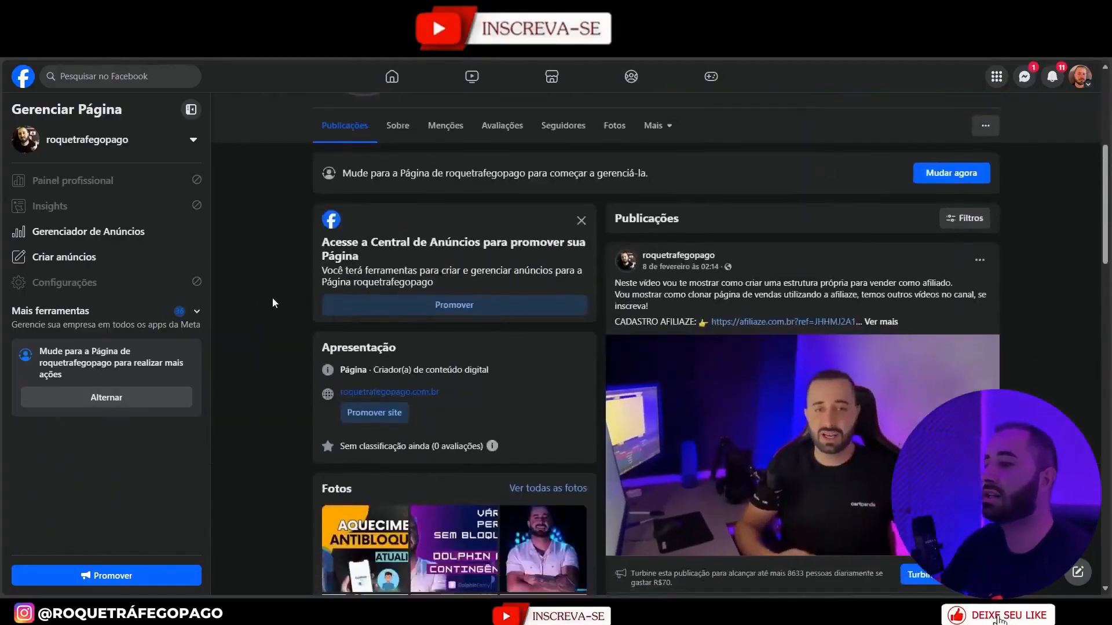
{"action": "scroll", "coordinate": [301, 300], "scroll_direction": "up", "scroll_amount": 5}
{"action": "scroll", "coordinate": [636, 324], "scroll_direction": "down", "scroll_amount": 4}
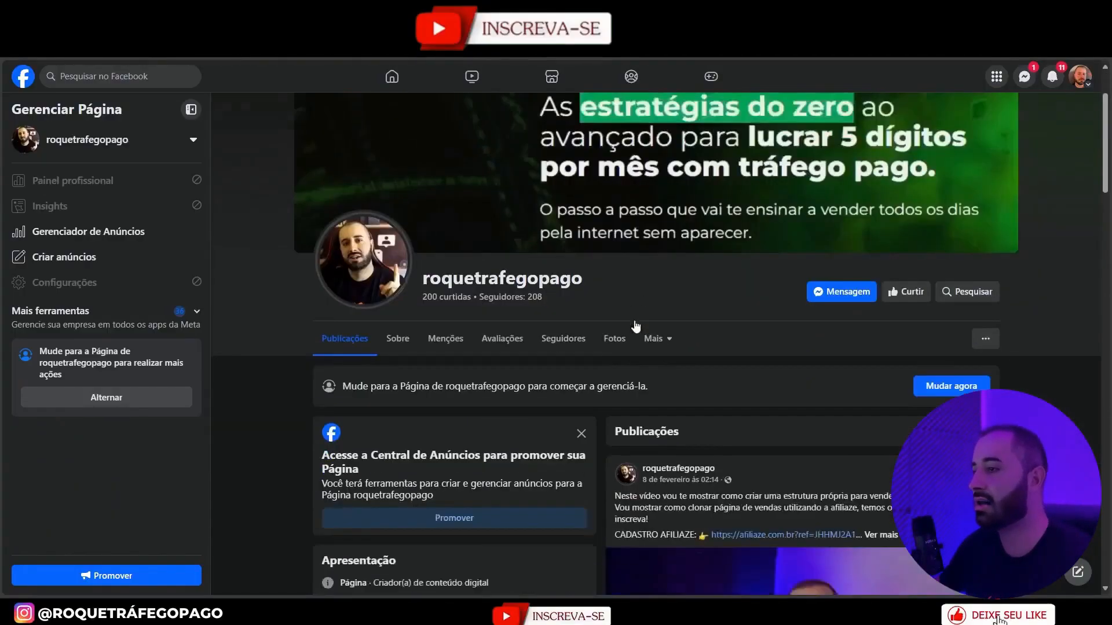
{"action": "scroll", "coordinate": [717, 213], "scroll_direction": "down", "scroll_amount": 4}
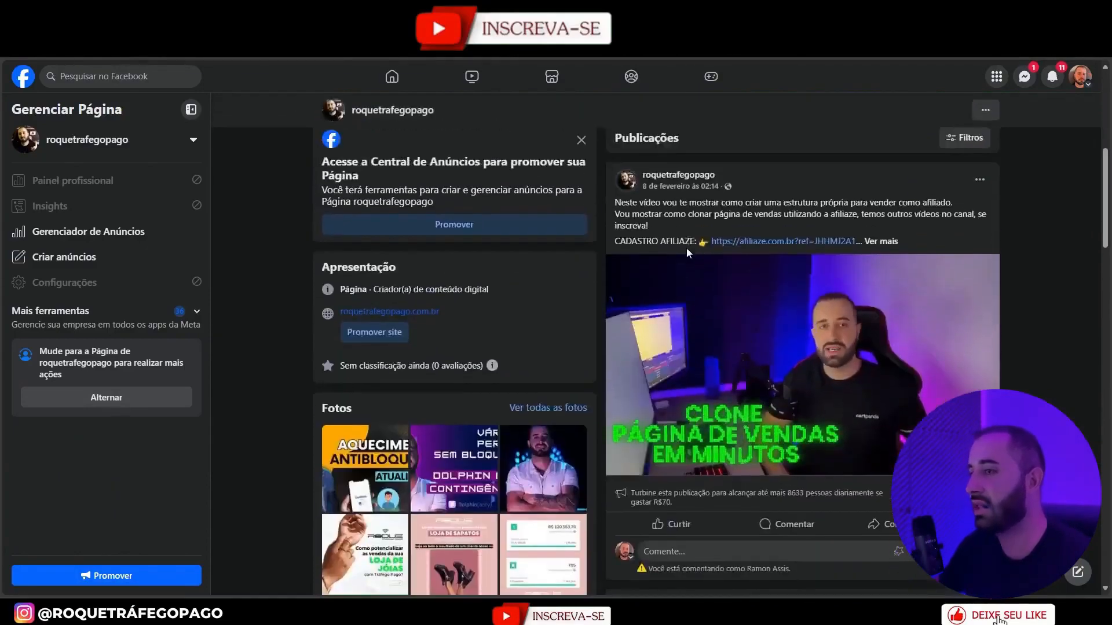
{"action": "scroll", "coordinate": [697, 315], "scroll_direction": "up", "scroll_amount": 2}
{"action": "scroll", "coordinate": [698, 313], "scroll_direction": "down", "scroll_amount": 2}
{"action": "scroll", "coordinate": [689, 347], "scroll_direction": "up", "scroll_amount": 3}
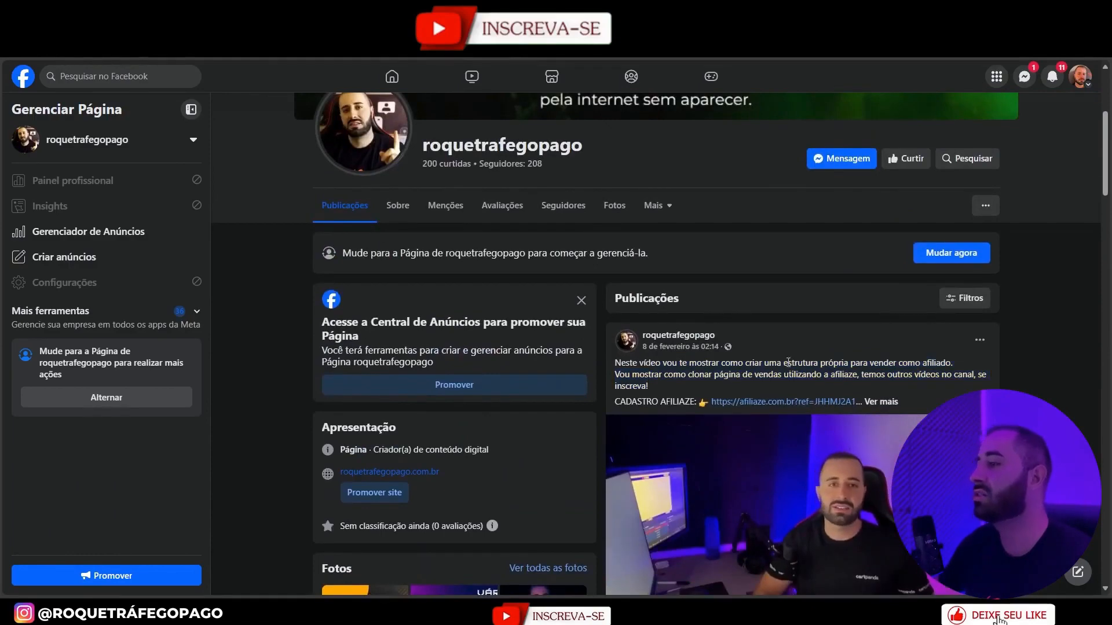
{"action": "scroll", "coordinate": [781, 371], "scroll_direction": "down", "scroll_amount": 5}
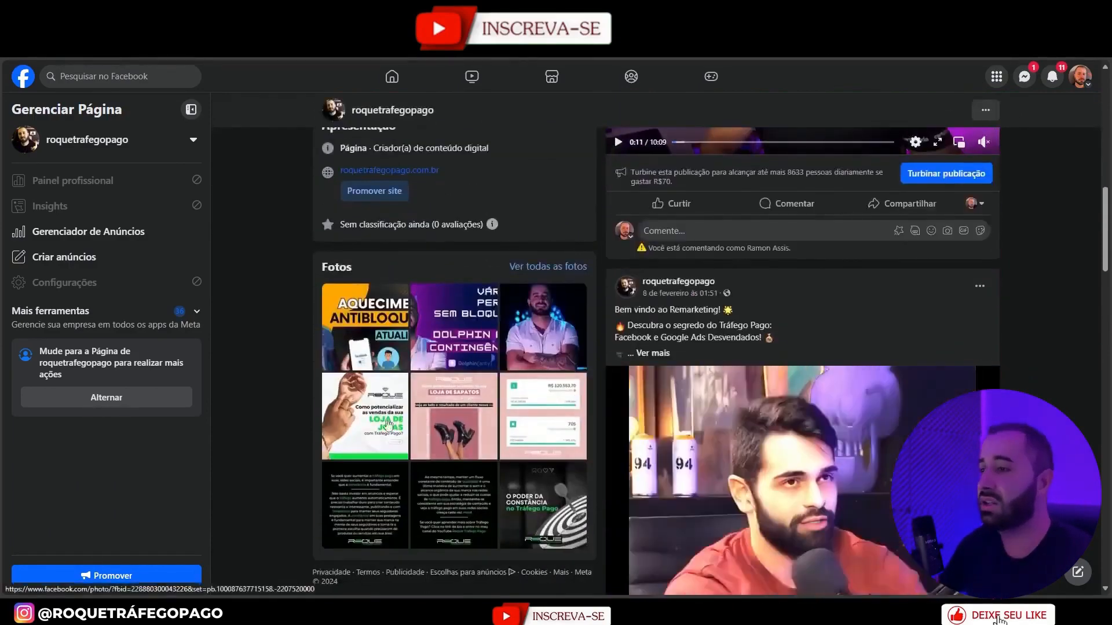
View the "Loja de Jóias" photo post at full size, close it and look through the reference Page's older posts
{"action": "left_click", "coordinate": [382, 421]}
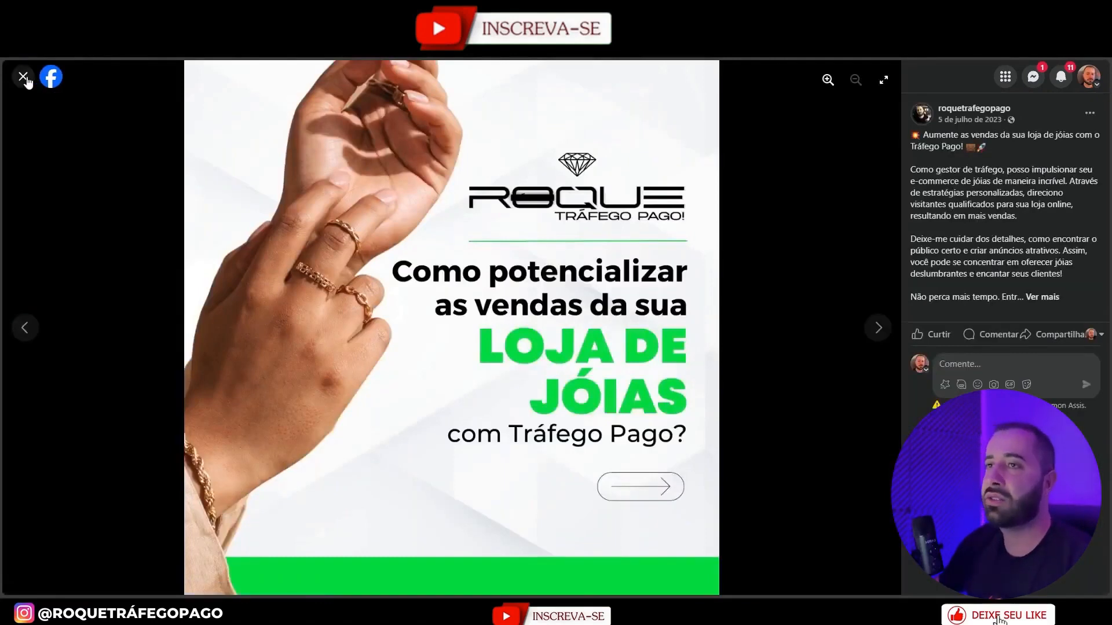
{"action": "left_click", "coordinate": [23, 77]}
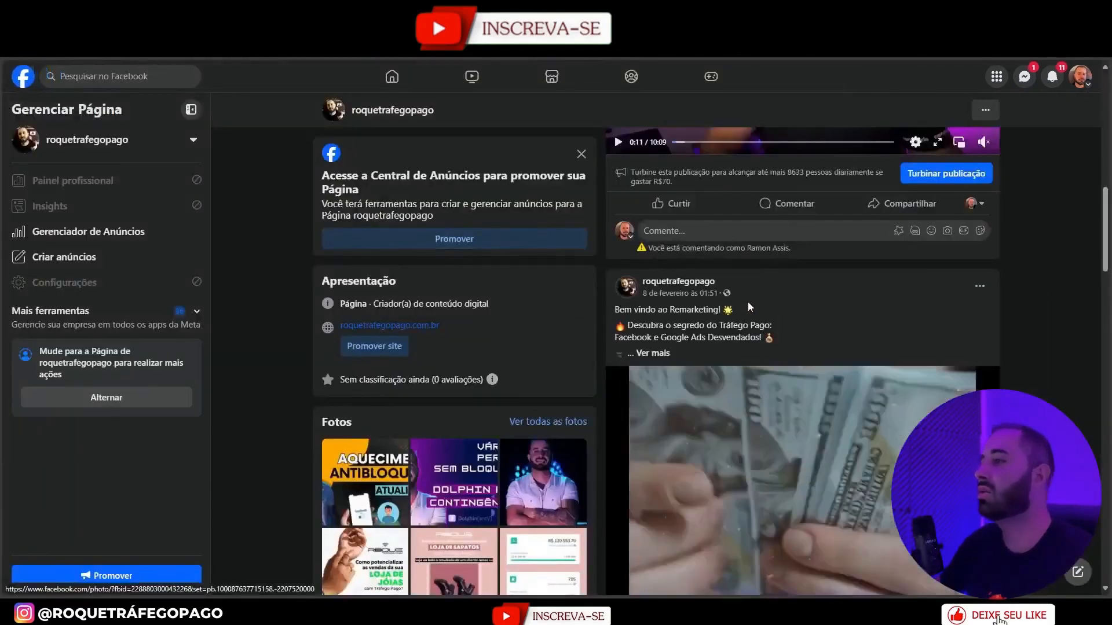
{"action": "scroll", "coordinate": [746, 307], "scroll_direction": "down", "scroll_amount": 10}
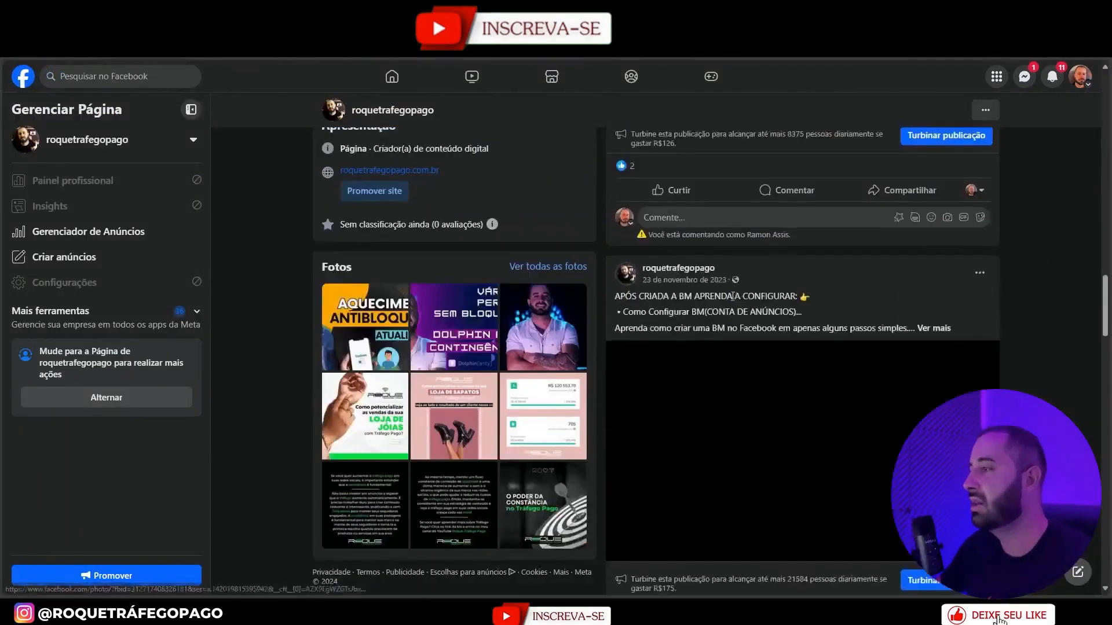
{"action": "scroll", "coordinate": [732, 301], "scroll_direction": "down", "scroll_amount": 10}
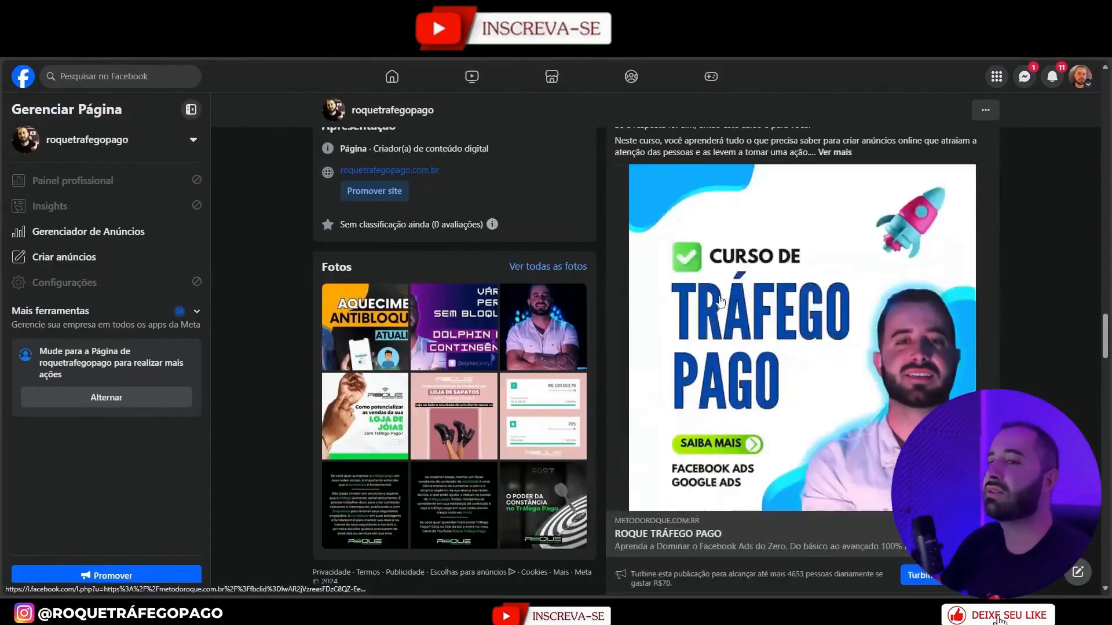
{"action": "scroll", "coordinate": [712, 295], "scroll_direction": "up", "scroll_amount": 6}
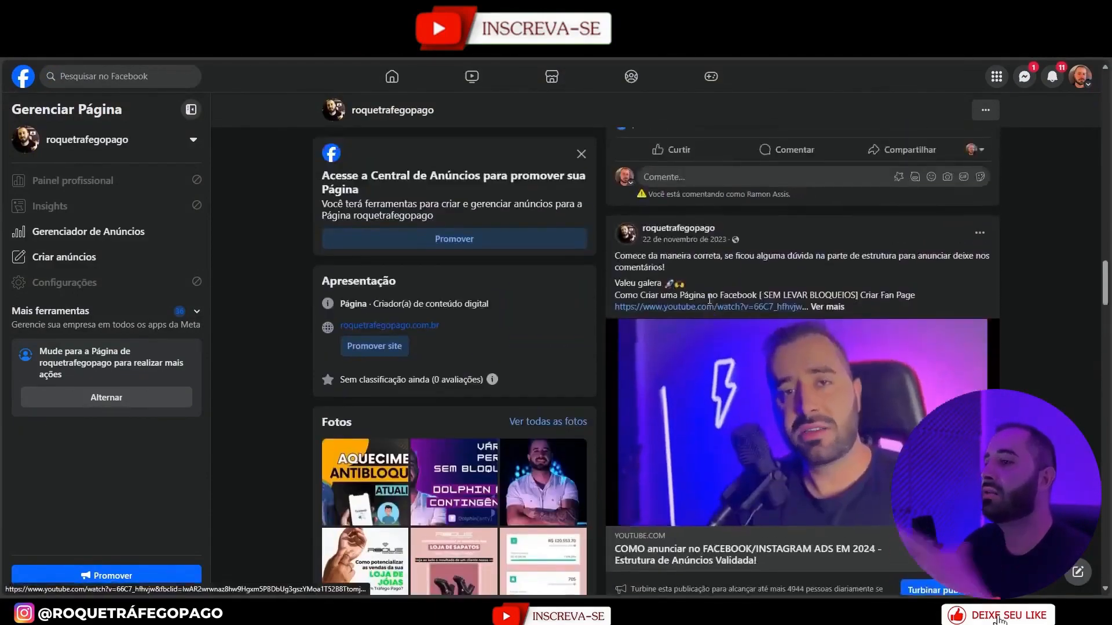
{"action": "scroll", "coordinate": [710, 303], "scroll_direction": "up", "scroll_amount": 10}
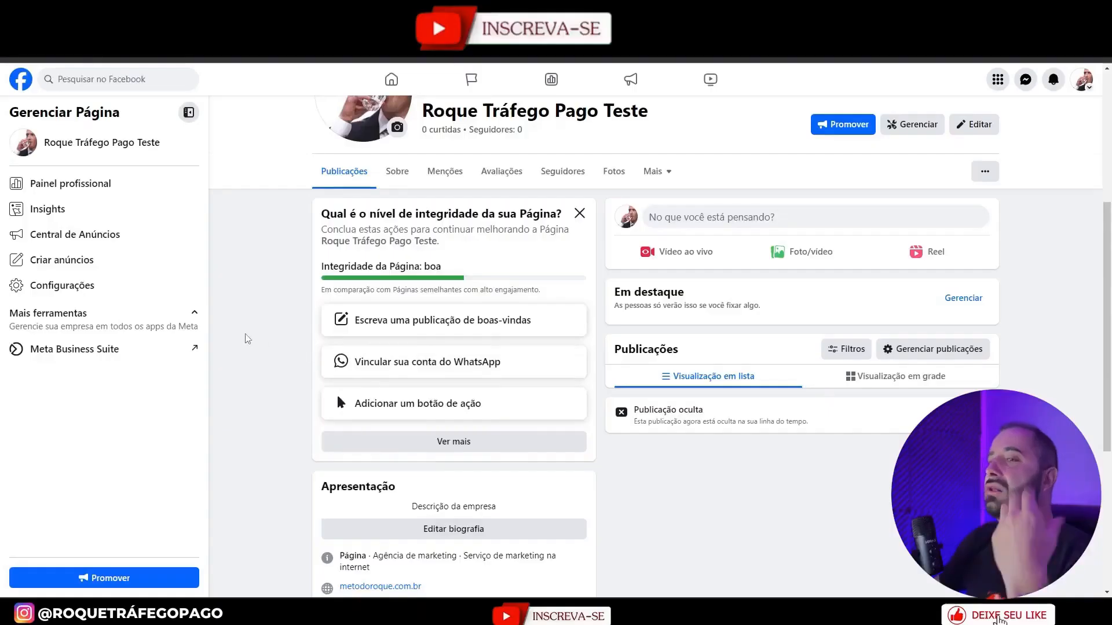
Open the test Page's linked-account settings and read the requirements for connecting Instagram
{"action": "left_click", "coordinate": [89, 292]}
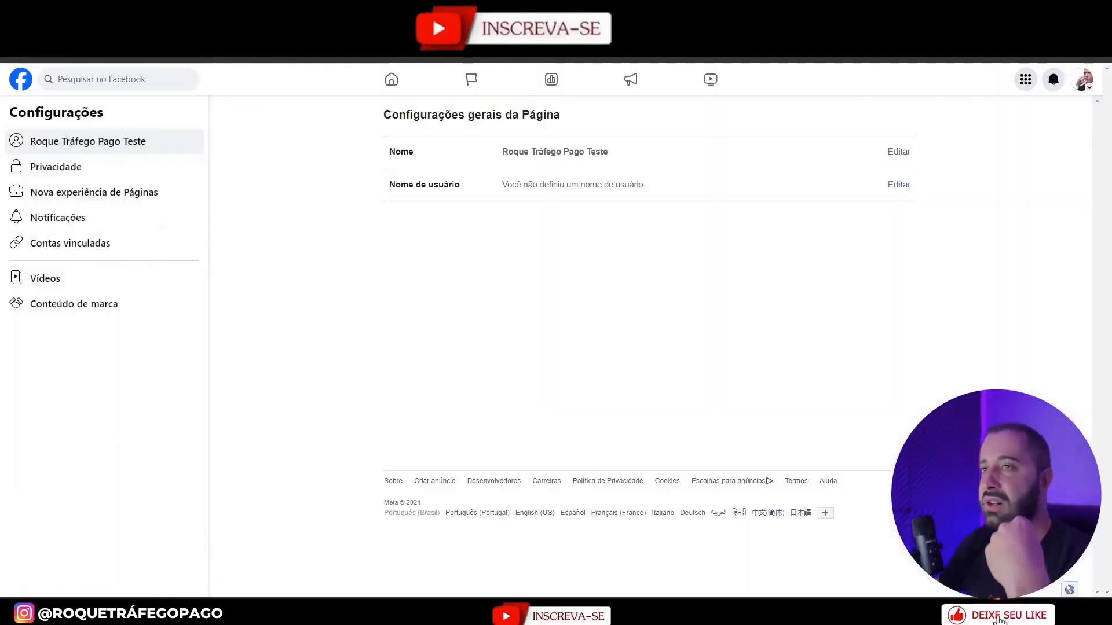
{"action": "key", "text": "alt+Left"}
{"action": "left_click", "coordinate": [80, 280]}
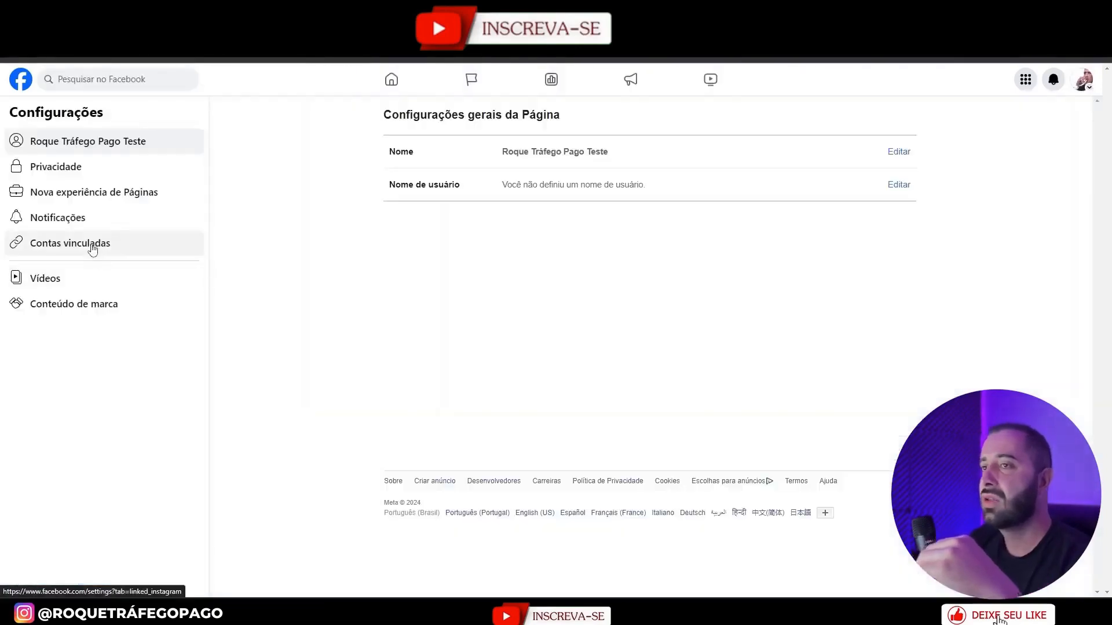
{"action": "left_click", "coordinate": [93, 247]}
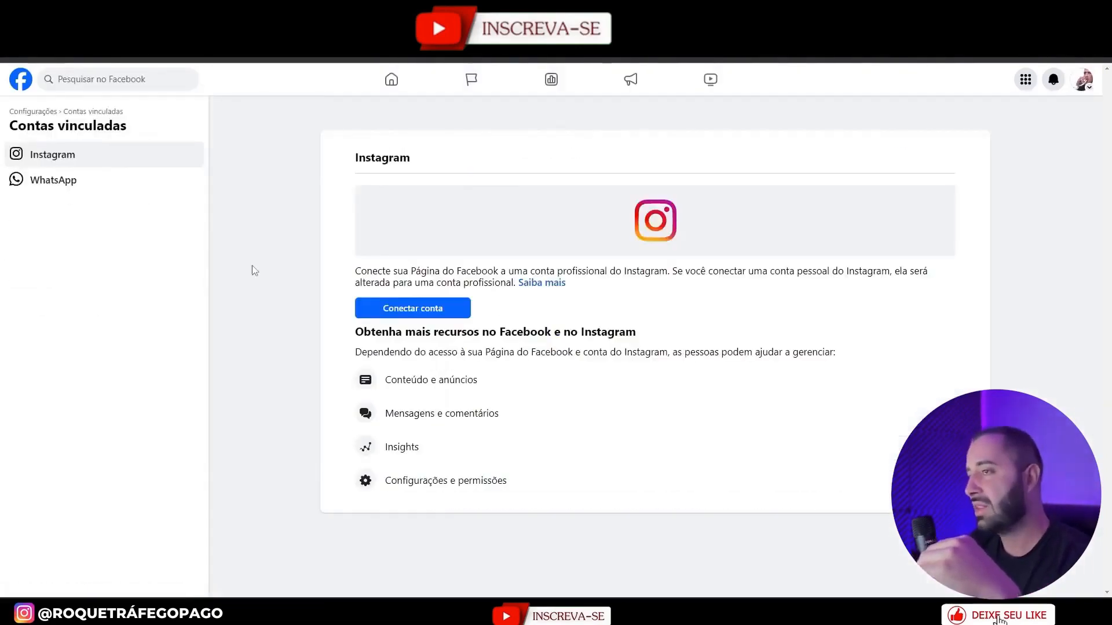
{"action": "left_click_drag", "start_coordinate": [438, 270], "coordinate": [651, 286]}
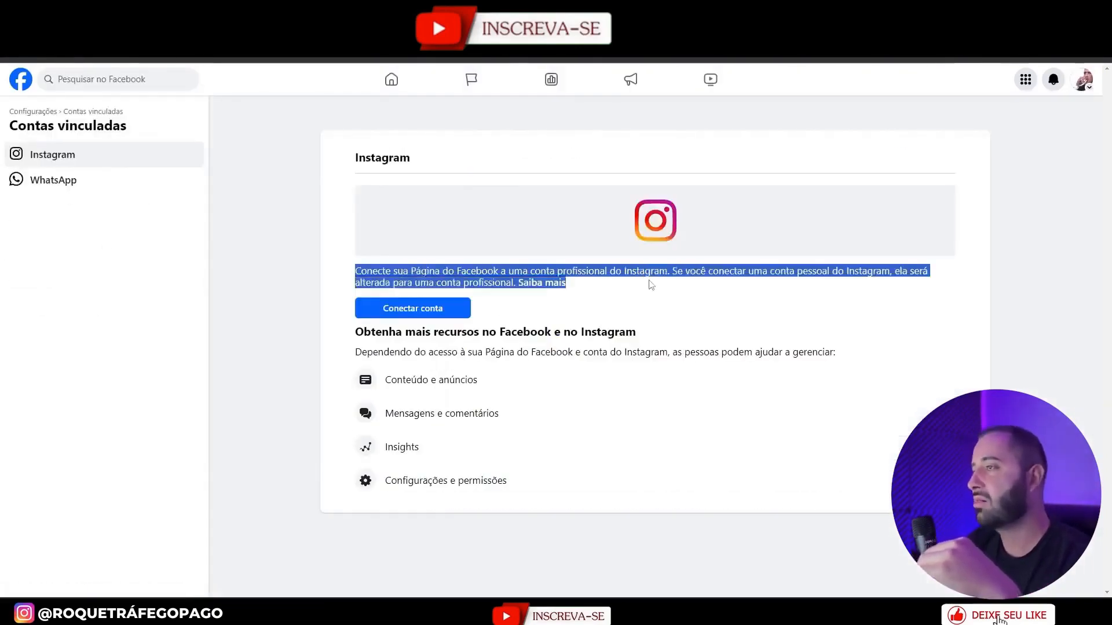
{"action": "left_click_drag", "start_coordinate": [355, 332], "coordinate": [636, 333]}
{"action": "left_click", "coordinate": [318, 283]}
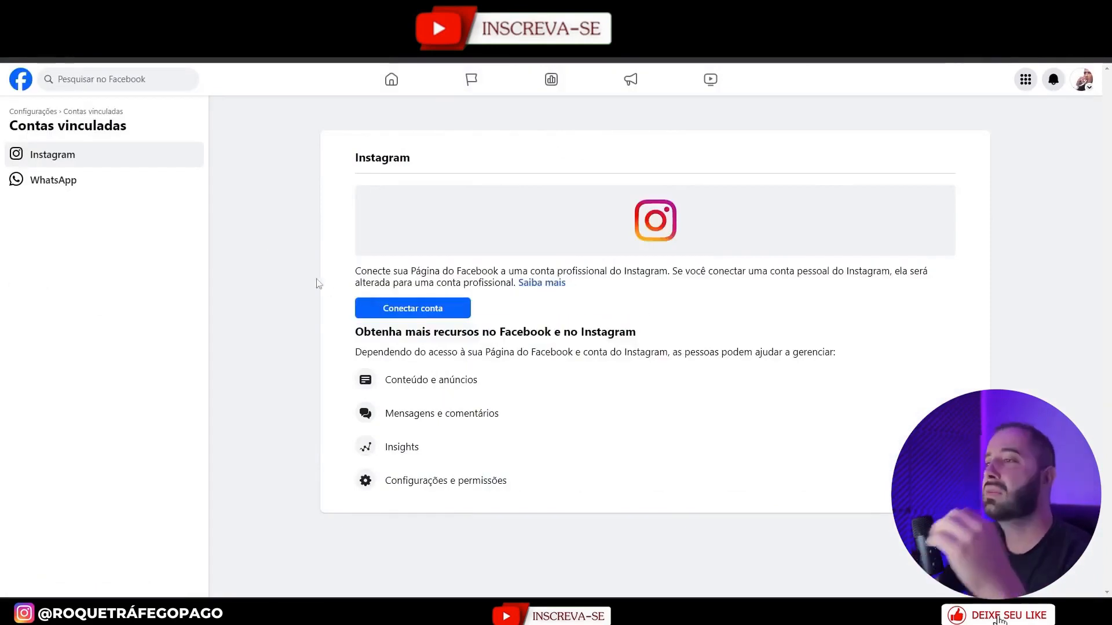
Start connecting an Instagram account to the Page and open the WhatsApp phone number entry
{"action": "left_click", "coordinate": [435, 313]}
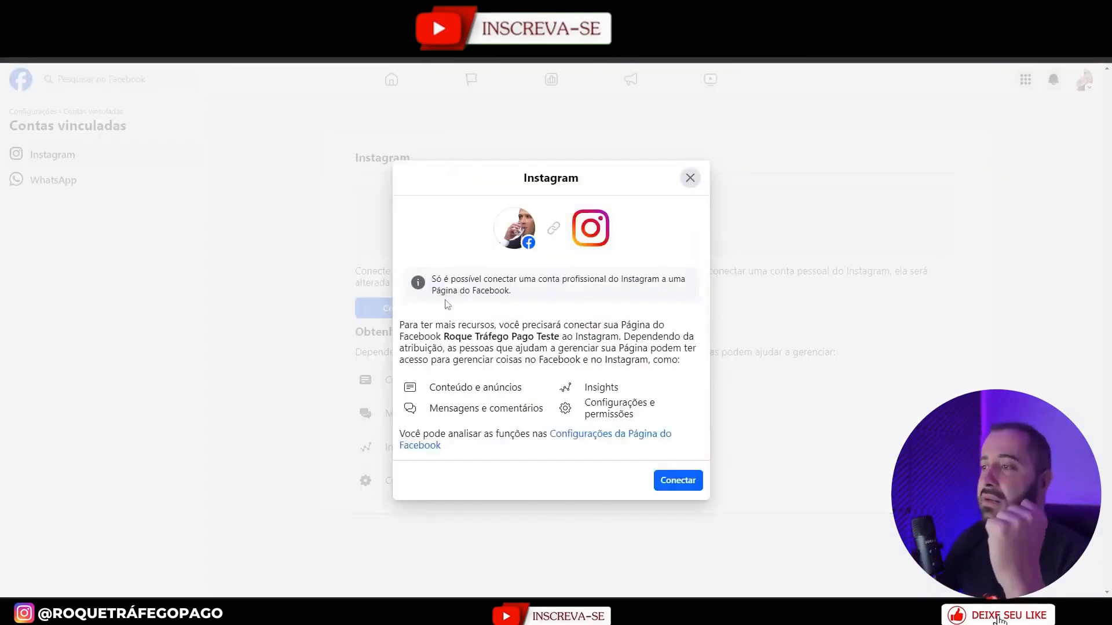
{"action": "left_click", "coordinate": [678, 481]}
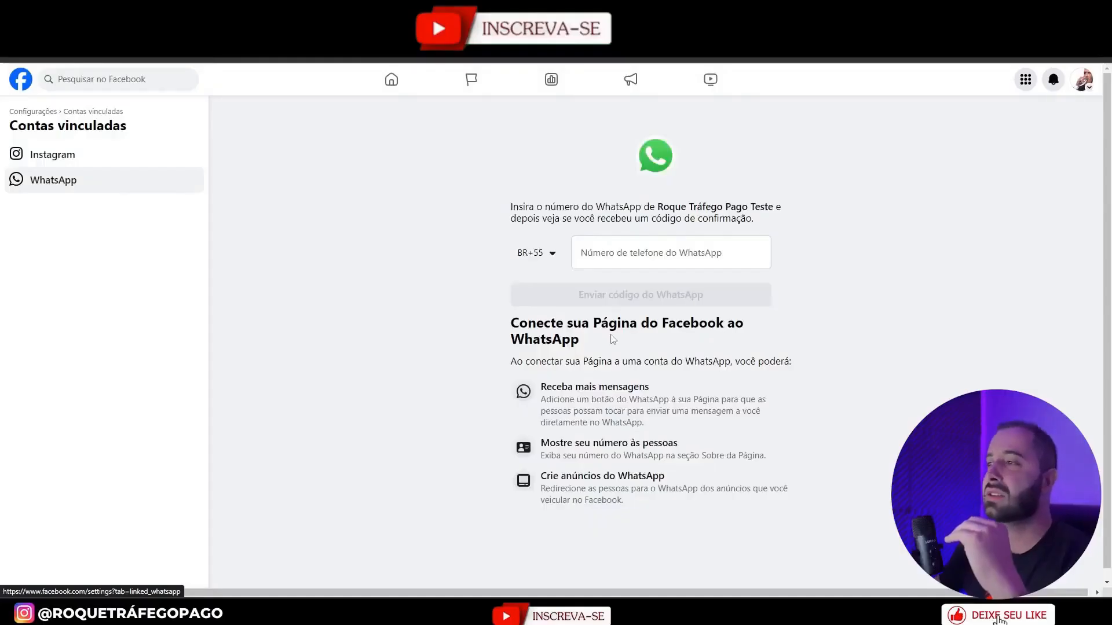
{"action": "left_click", "coordinate": [646, 251]}
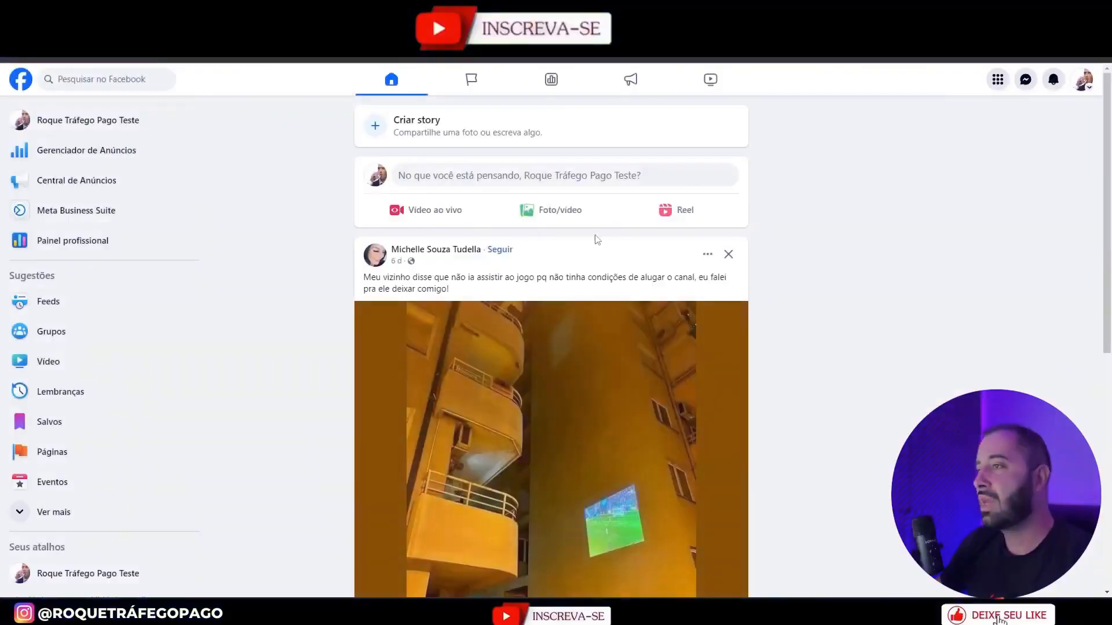
Browse the home feed while acting as the new Page
{"action": "scroll", "coordinate": [586, 256], "scroll_direction": "down", "scroll_amount": 5}
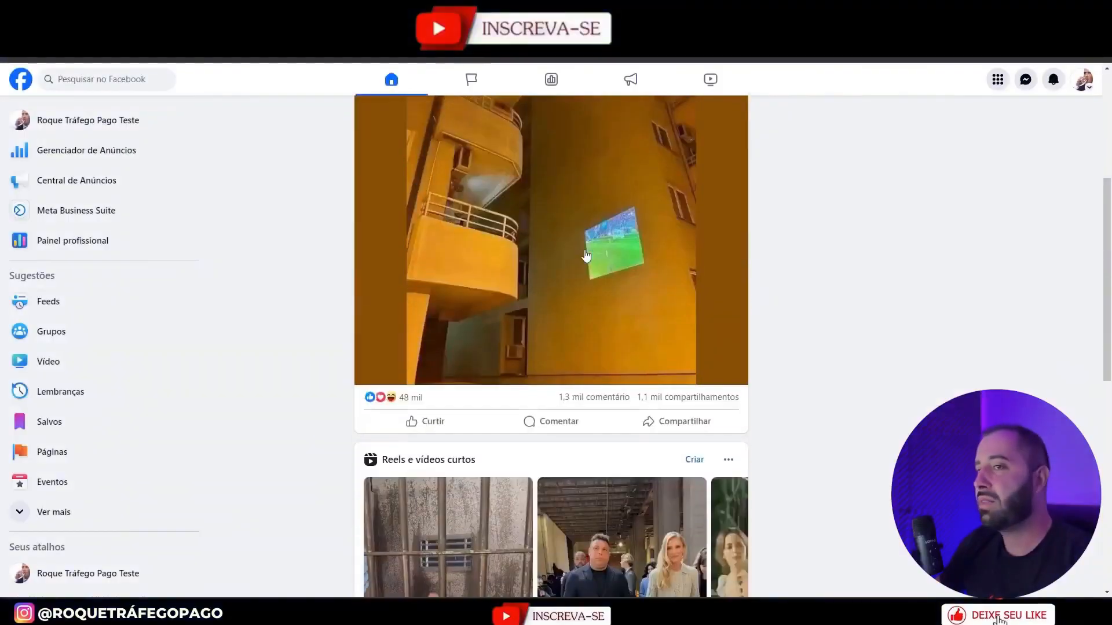
{"action": "scroll", "coordinate": [586, 256], "scroll_direction": "down", "scroll_amount": 5}
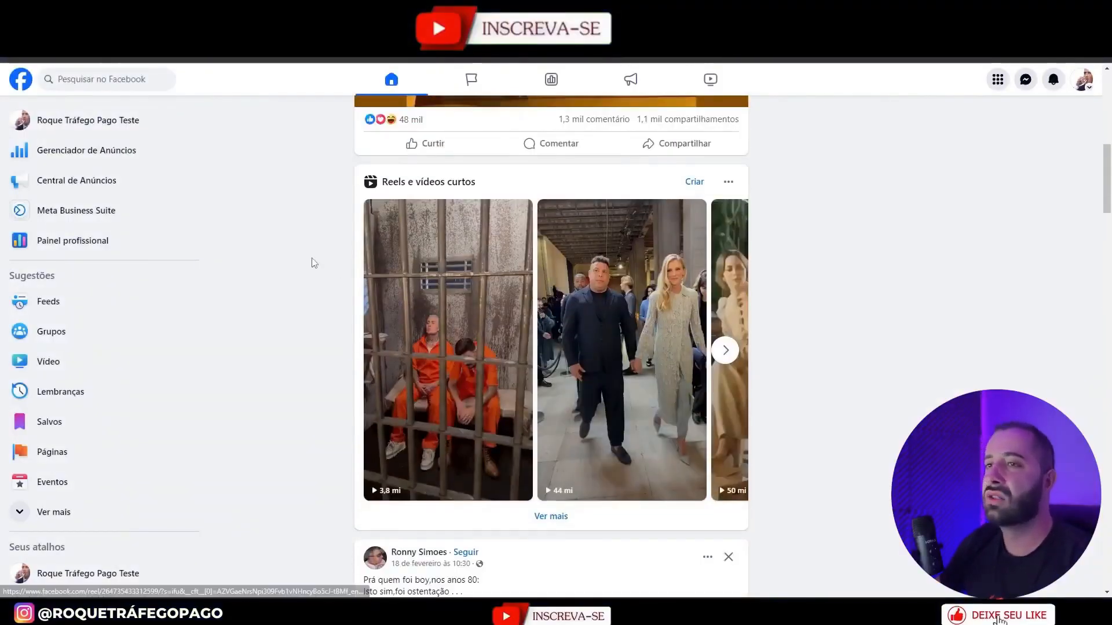
{"action": "scroll", "coordinate": [285, 274], "scroll_direction": "up", "scroll_amount": 5}
{"action": "scroll", "coordinate": [348, 244], "scroll_direction": "down", "scroll_amount": 15}
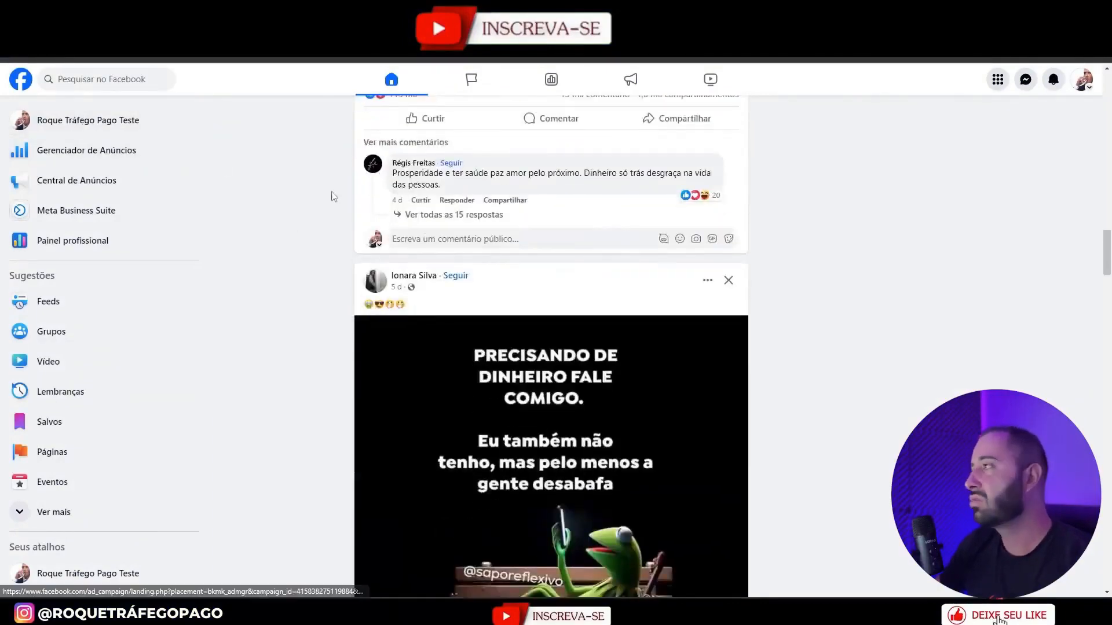
Open the test Page, start customizing its action button and look through the available button options
{"action": "left_click", "coordinate": [92, 123]}
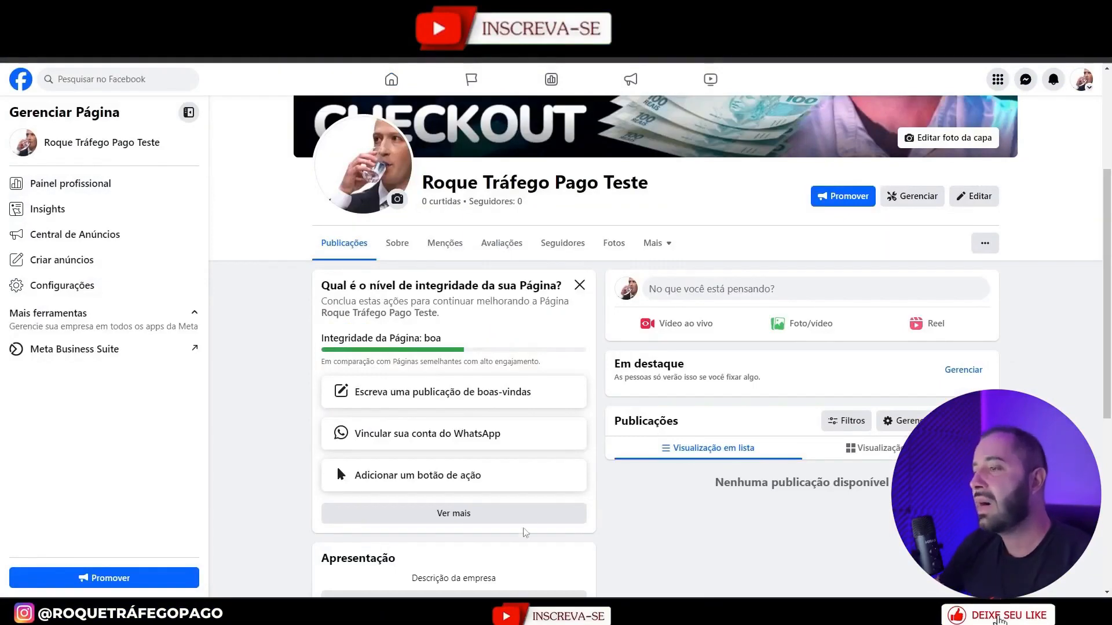
{"action": "left_click", "coordinate": [501, 485]}
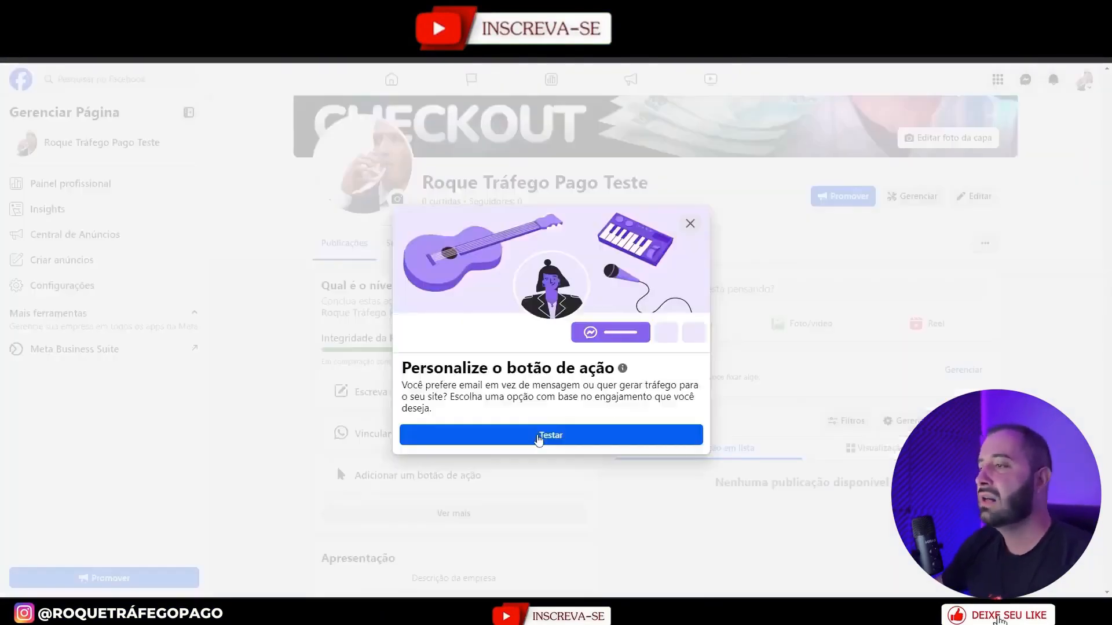
{"action": "left_click", "coordinate": [539, 438]}
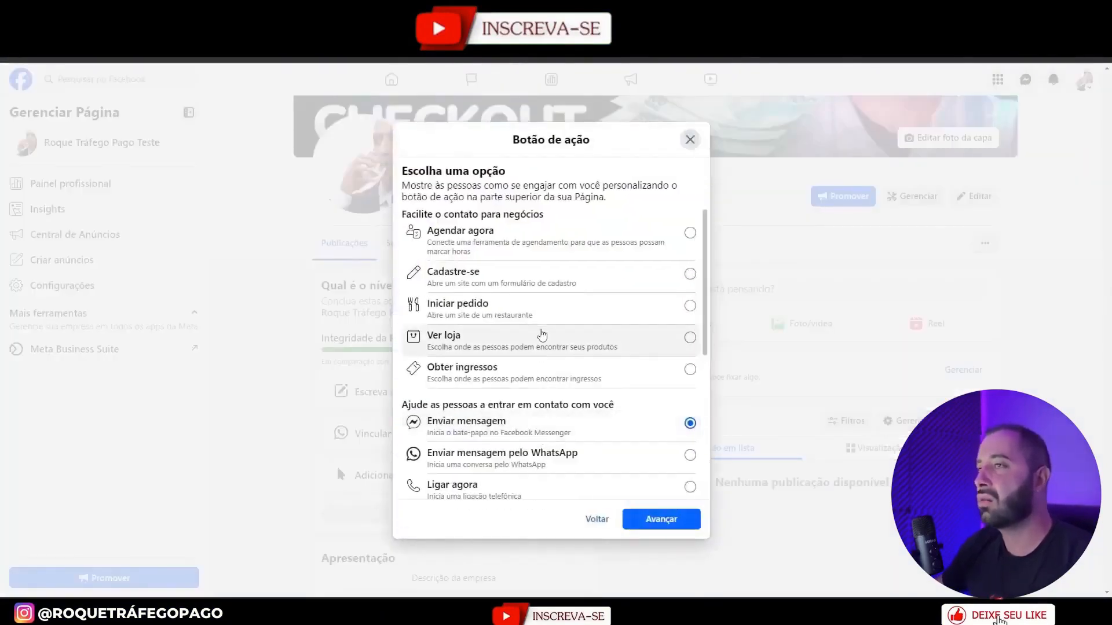
{"action": "scroll", "coordinate": [547, 344], "scroll_direction": "down", "scroll_amount": 3}
{"action": "scroll", "coordinate": [555, 356], "scroll_direction": "up", "scroll_amount": 3}
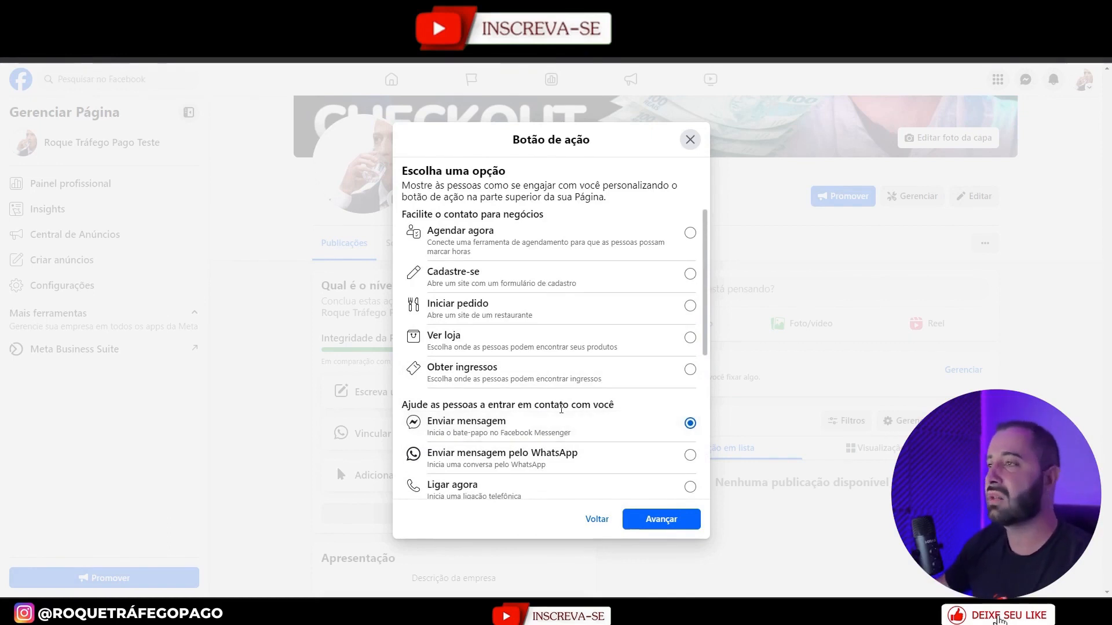
{"action": "scroll", "coordinate": [593, 405], "scroll_direction": "down", "scroll_amount": 4}
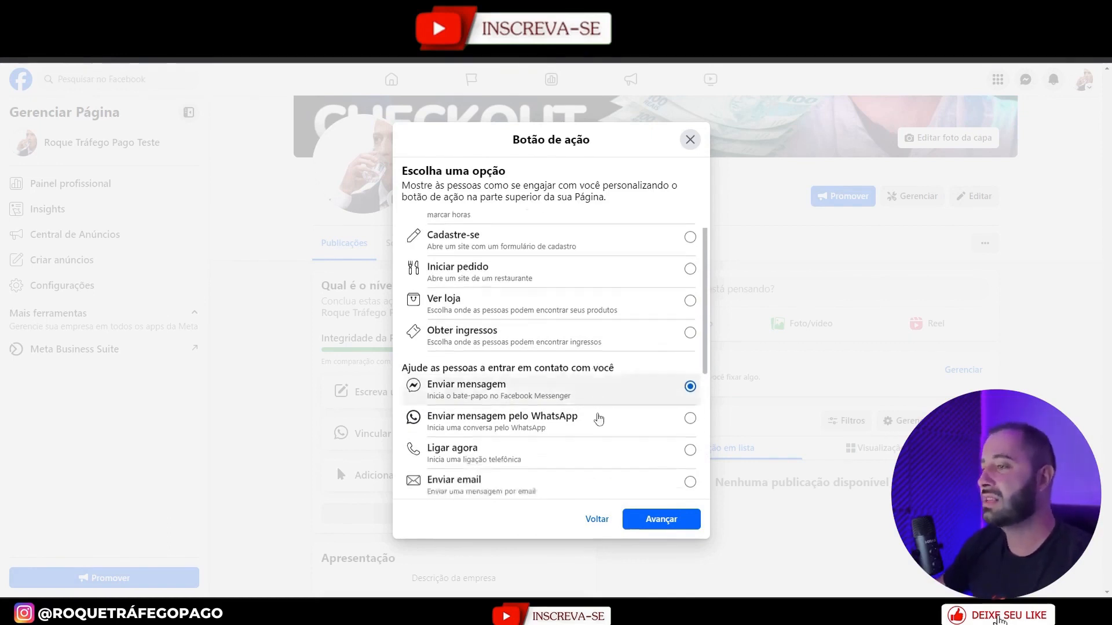
{"action": "left_click", "coordinate": [540, 407]}
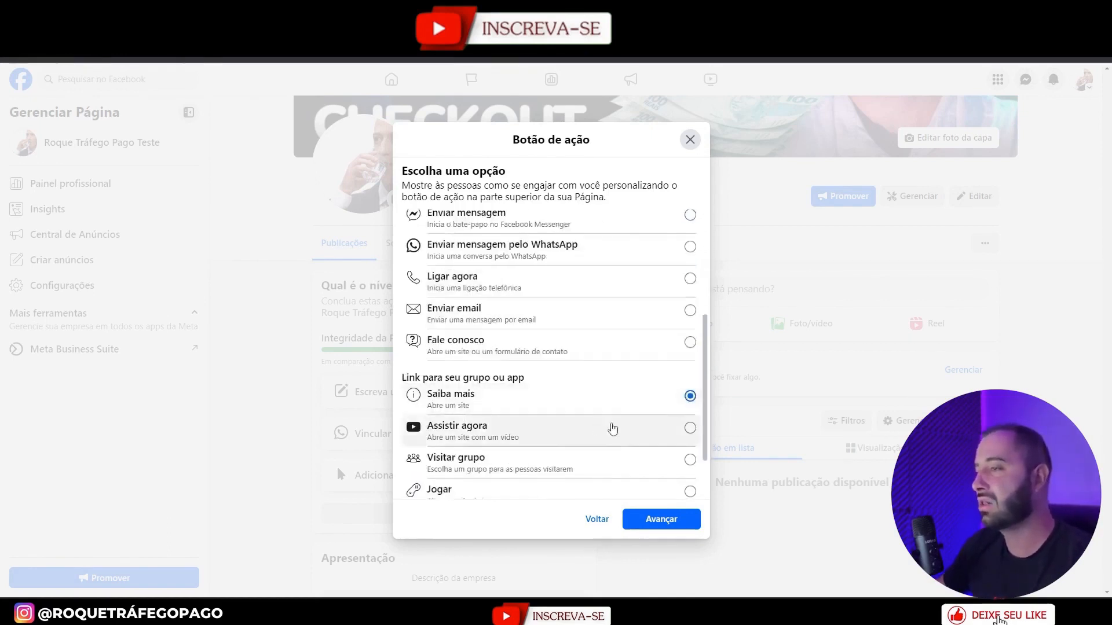
{"action": "left_click", "coordinate": [658, 520]}
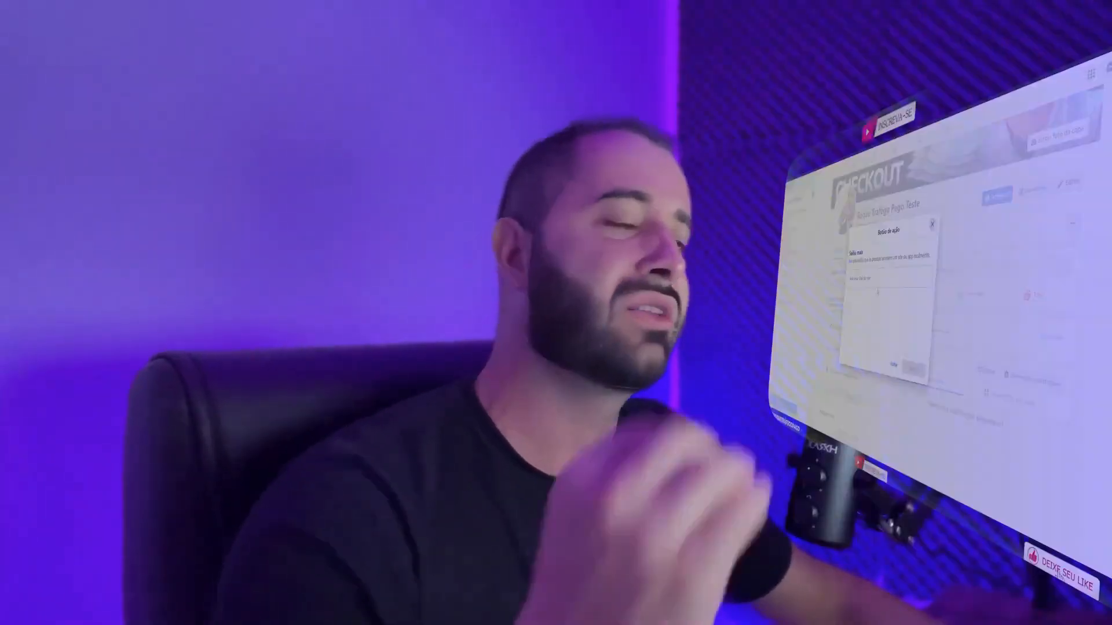
{"action": "left_click", "coordinate": [880, 281]}
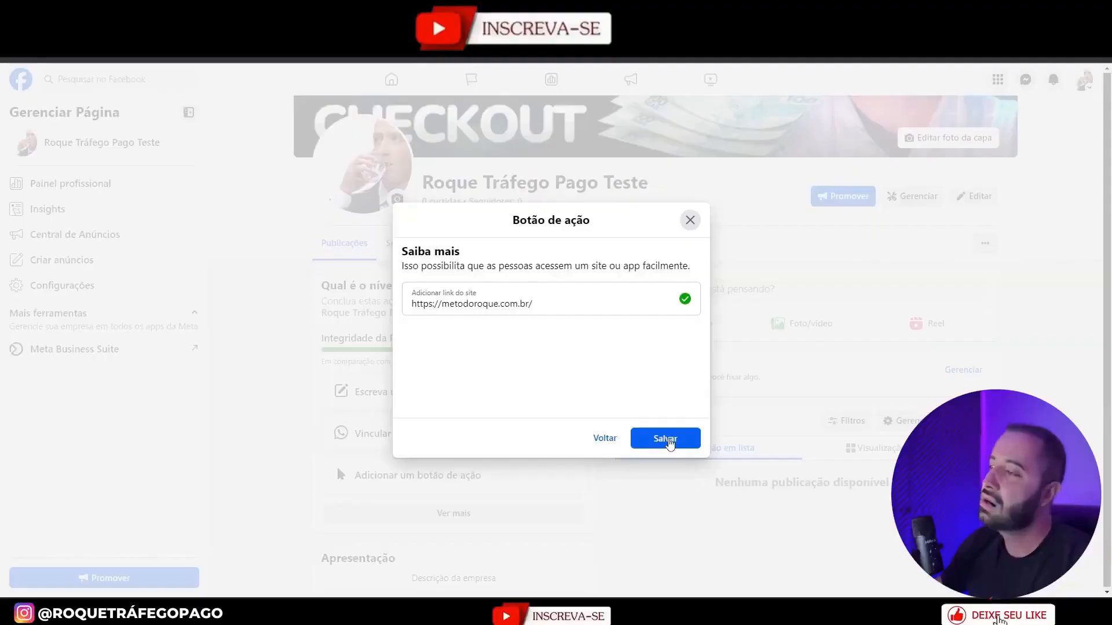
{"action": "left_click", "coordinate": [668, 438]}
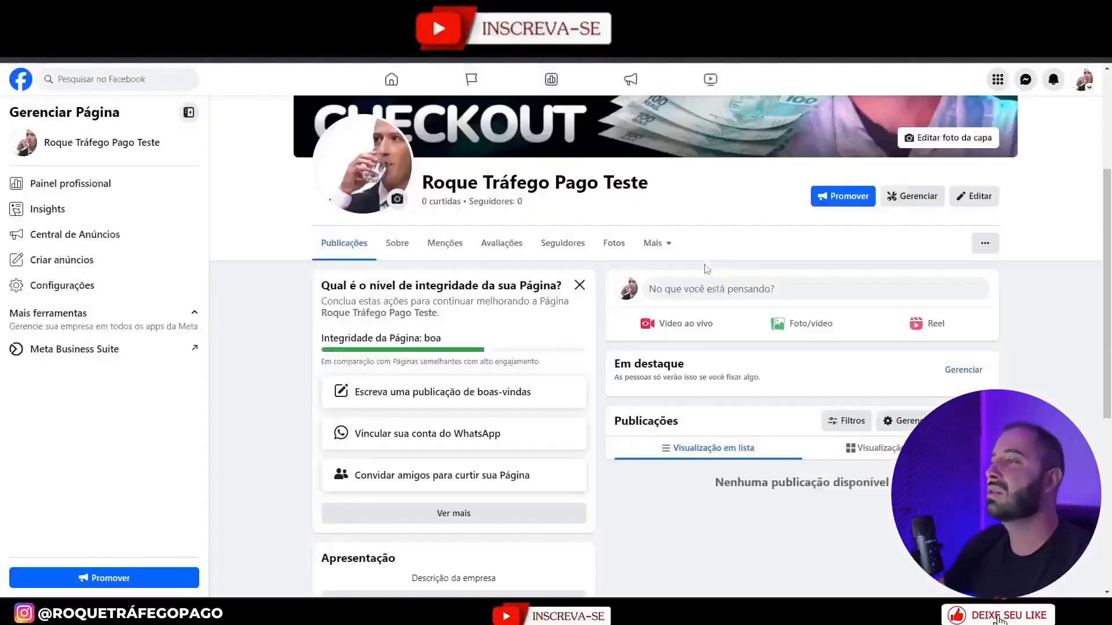
Review the Page's Apresentação section and its photos
{"action": "scroll", "coordinate": [335, 278], "scroll_direction": "down", "scroll_amount": 5}
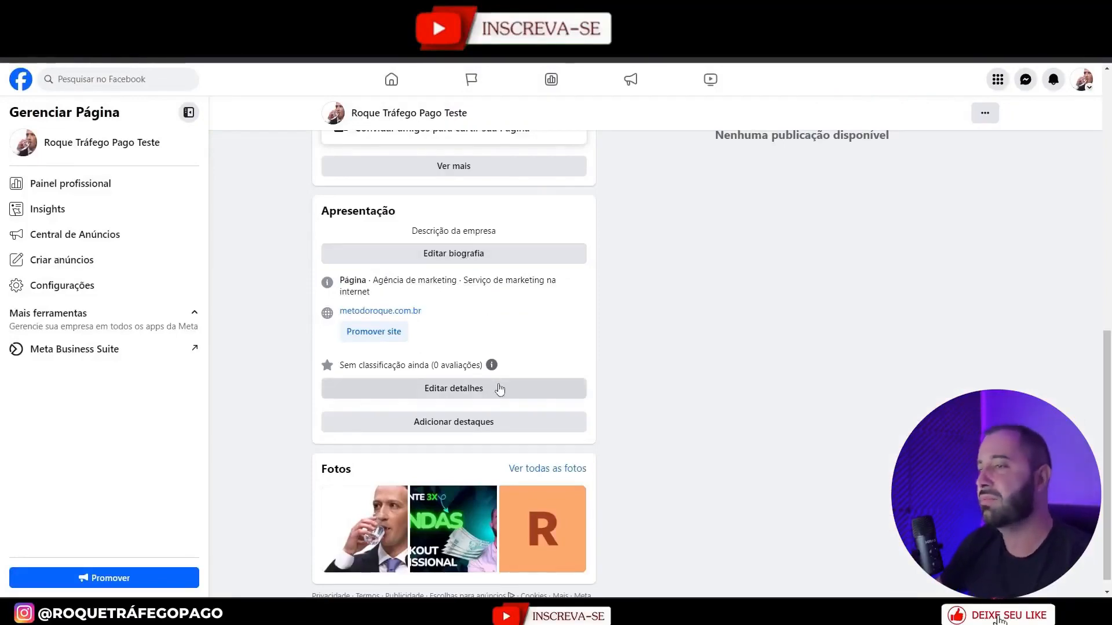
{"action": "right_click", "coordinate": [669, 370]}
{"action": "left_click", "coordinate": [667, 376]}
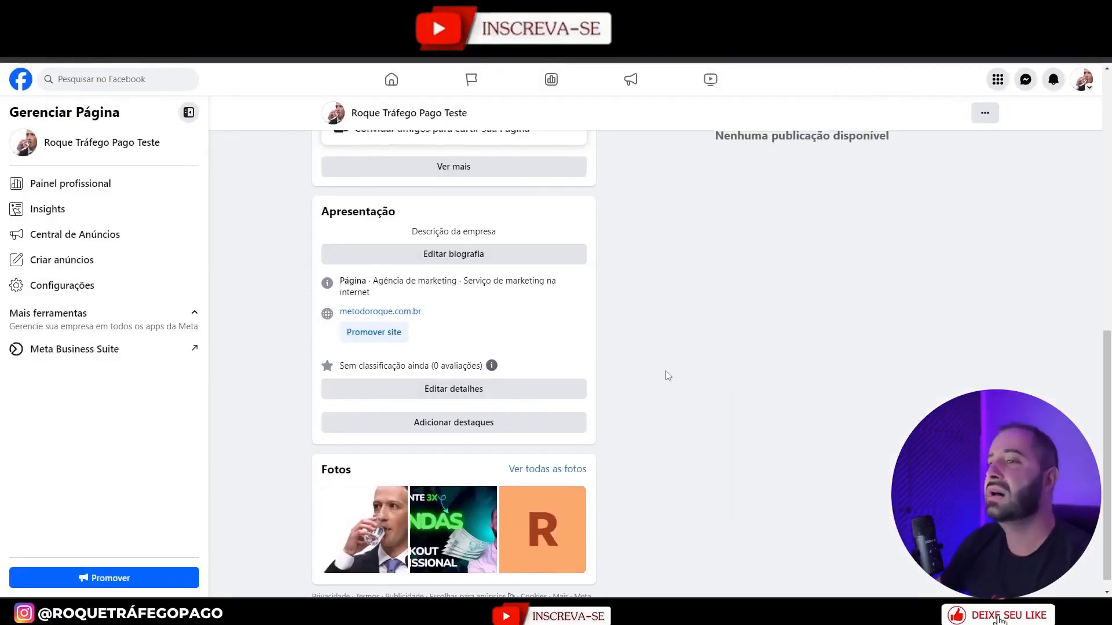
{"action": "scroll", "coordinate": [667, 375], "scroll_direction": "up", "scroll_amount": 10}
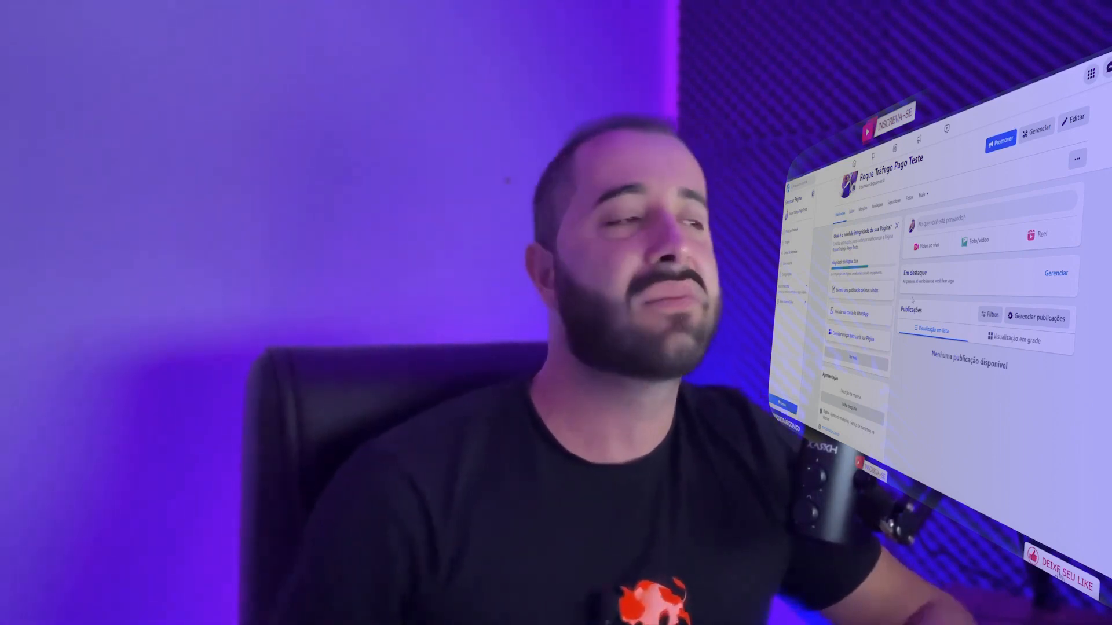
Publish a public post with the text "dica" and the "Aumente 3x suas vendas" image, and look it over on the Page
{"action": "left_click", "coordinate": [941, 220]}
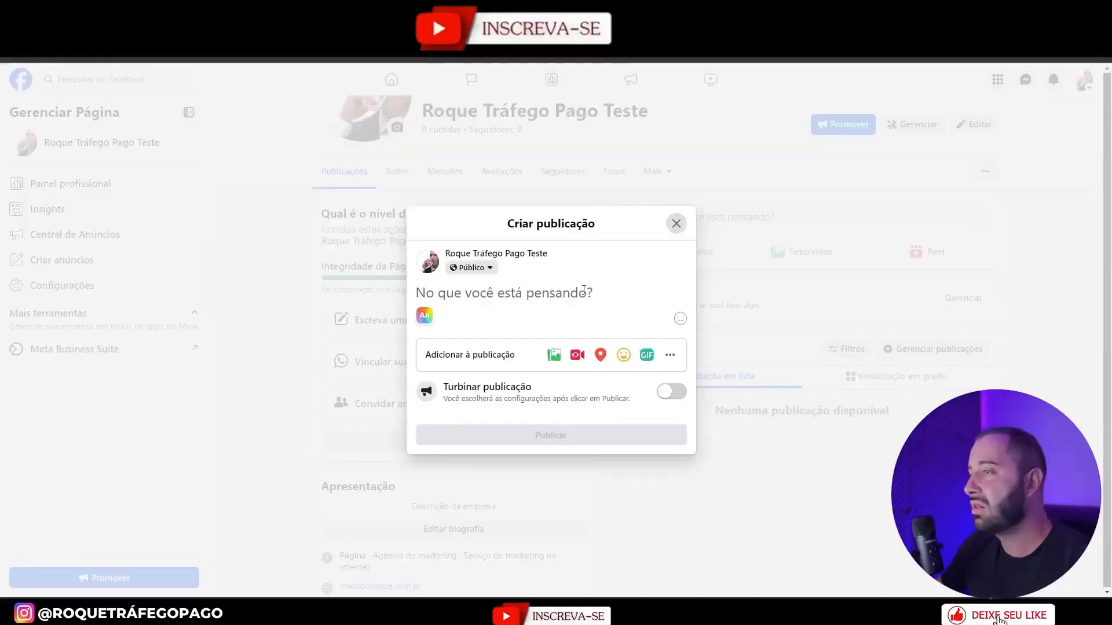
{"action": "left_click", "coordinate": [552, 356]}
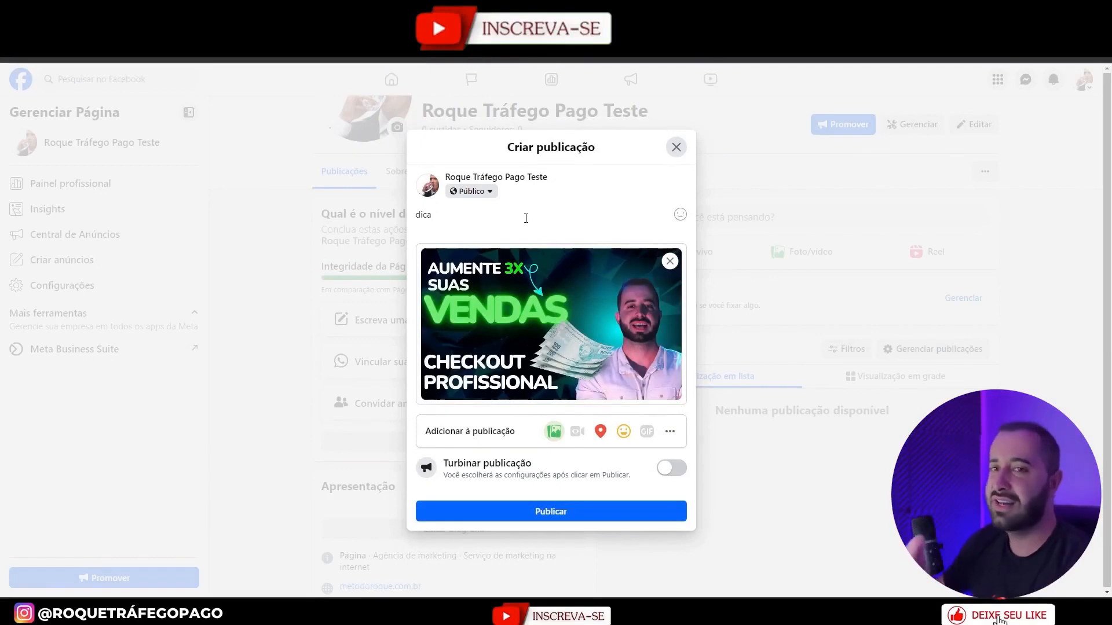
{"action": "left_click", "coordinate": [579, 520]}
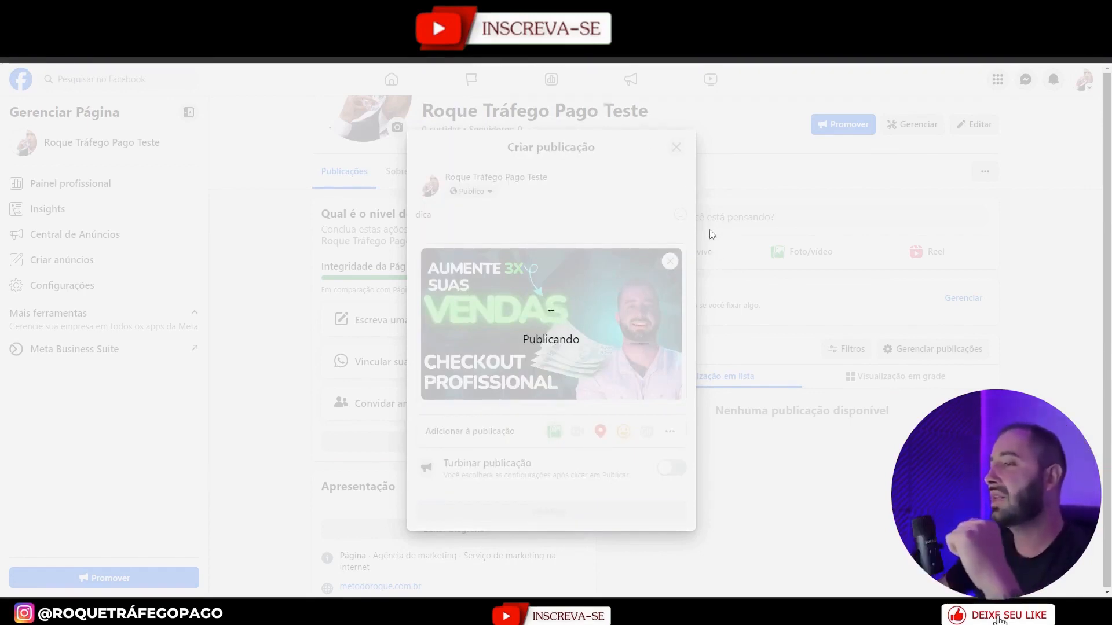
{"action": "scroll", "coordinate": [764, 327], "scroll_direction": "down", "scroll_amount": 3}
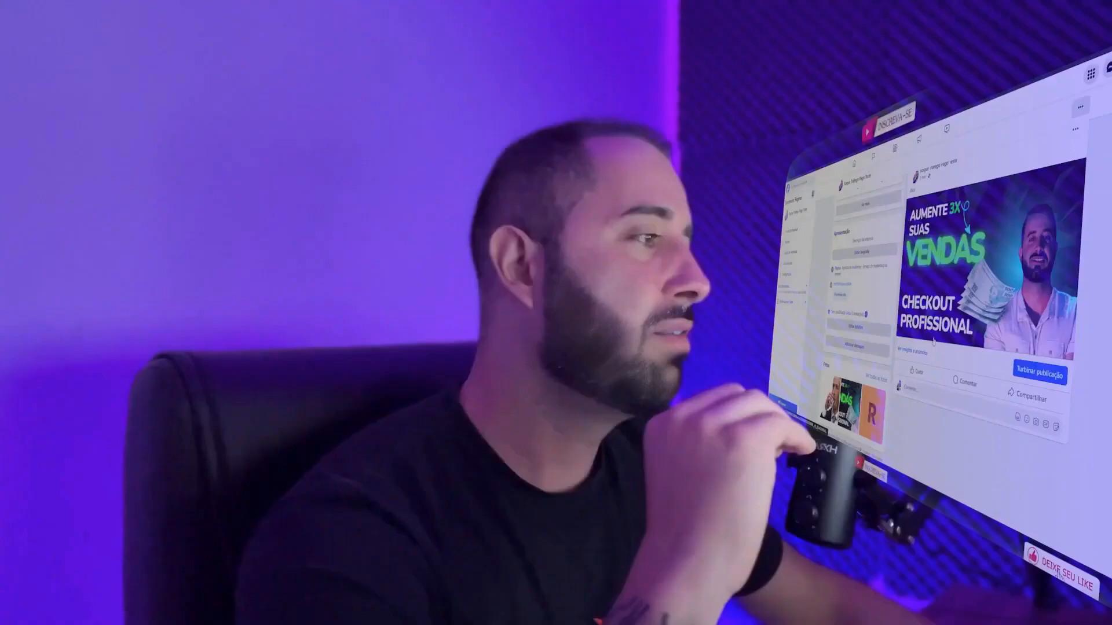
{"action": "scroll", "coordinate": [933, 341], "scroll_direction": "up", "scroll_amount": 8}
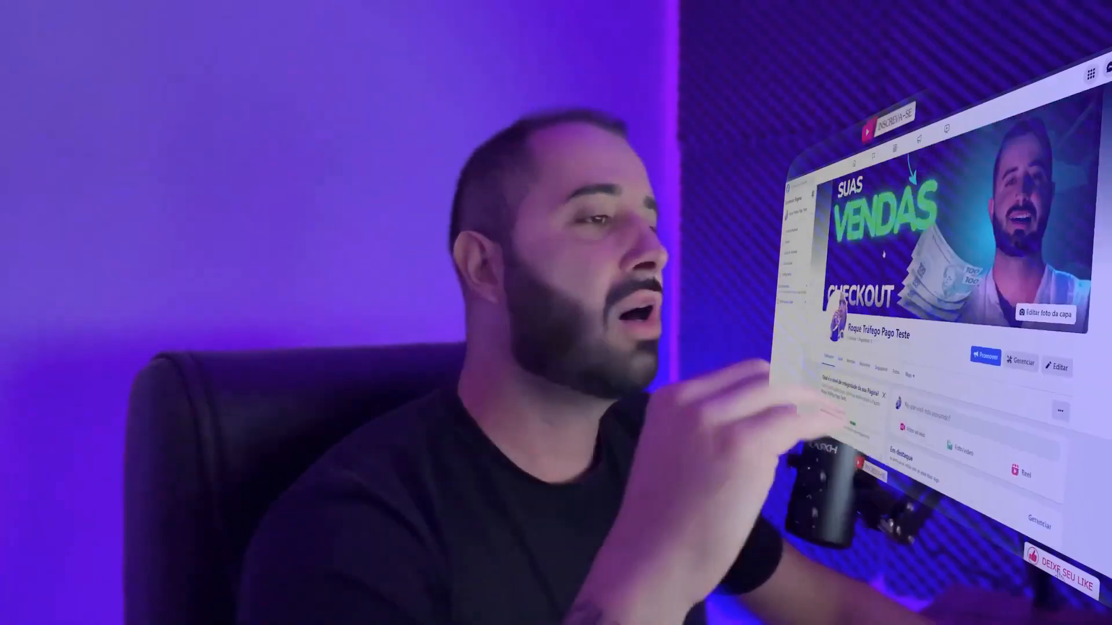
{"action": "scroll", "coordinate": [883, 254], "scroll_direction": "down", "scroll_amount": 8}
{"action": "scroll", "coordinate": [883, 255], "scroll_direction": "up", "scroll_amount": 5}
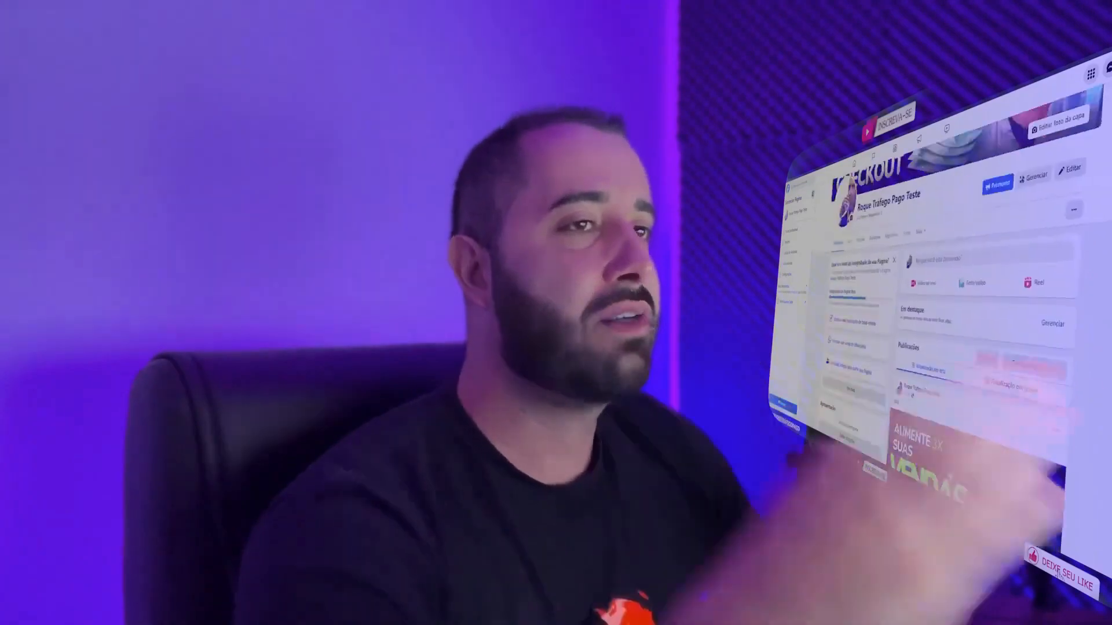
{"action": "scroll", "coordinate": [926, 290], "scroll_direction": "up", "scroll_amount": 5}
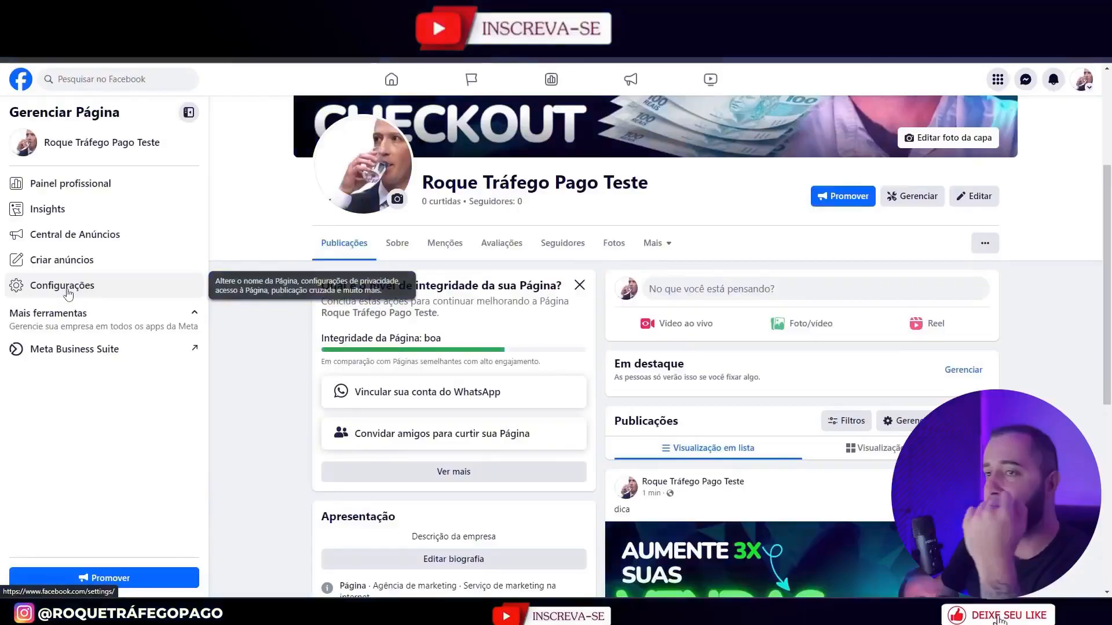
Open the Page access settings and start adding a new person with Facebook access
{"action": "left_click", "coordinate": [69, 290]}
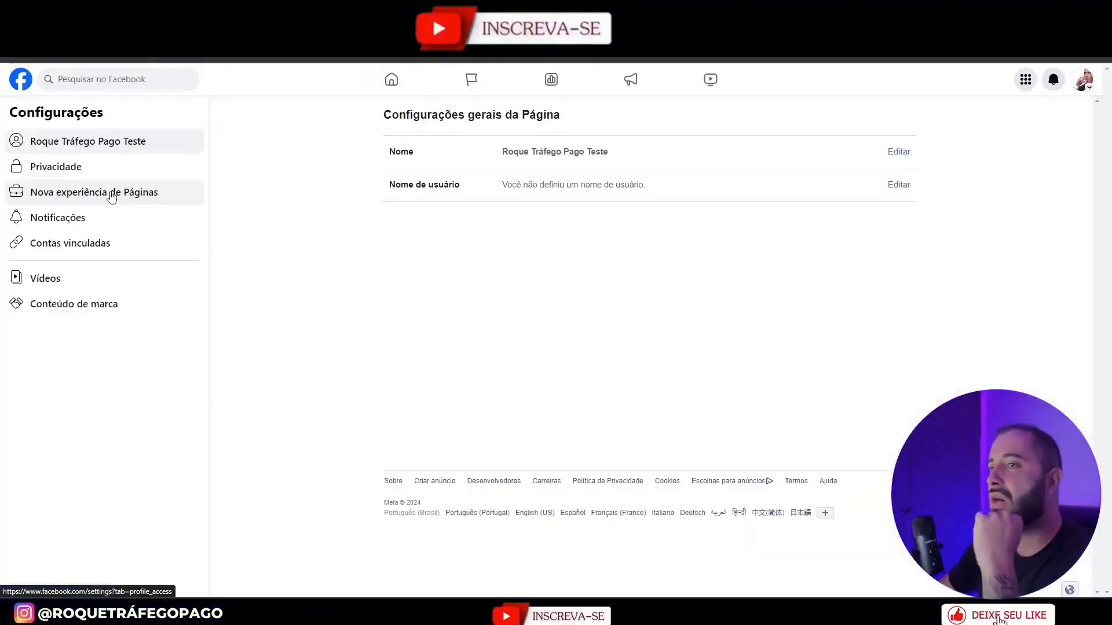
{"action": "left_click", "coordinate": [112, 201]}
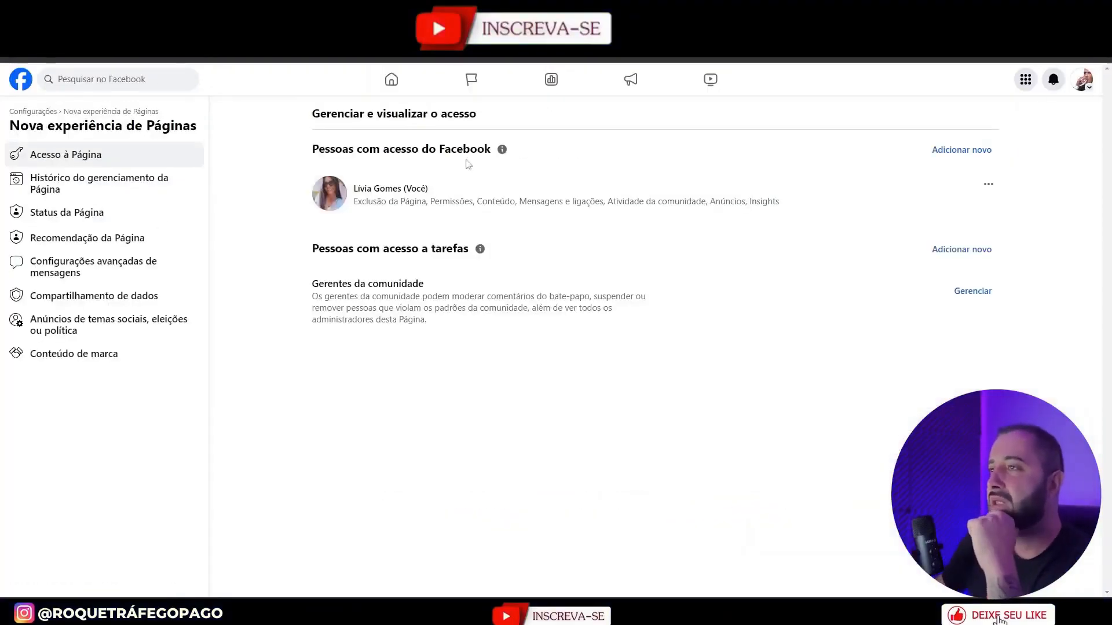
{"action": "left_click_drag", "start_coordinate": [296, 156], "coordinate": [424, 146]}
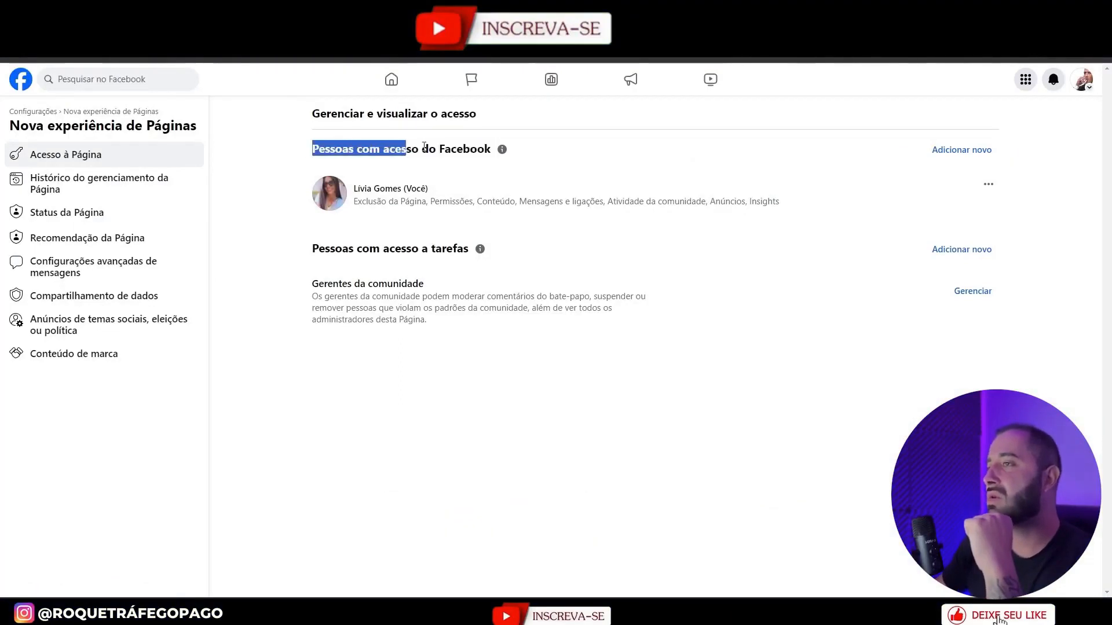
{"action": "left_click", "coordinate": [964, 152]}
{"action": "left_click", "coordinate": [666, 442]}
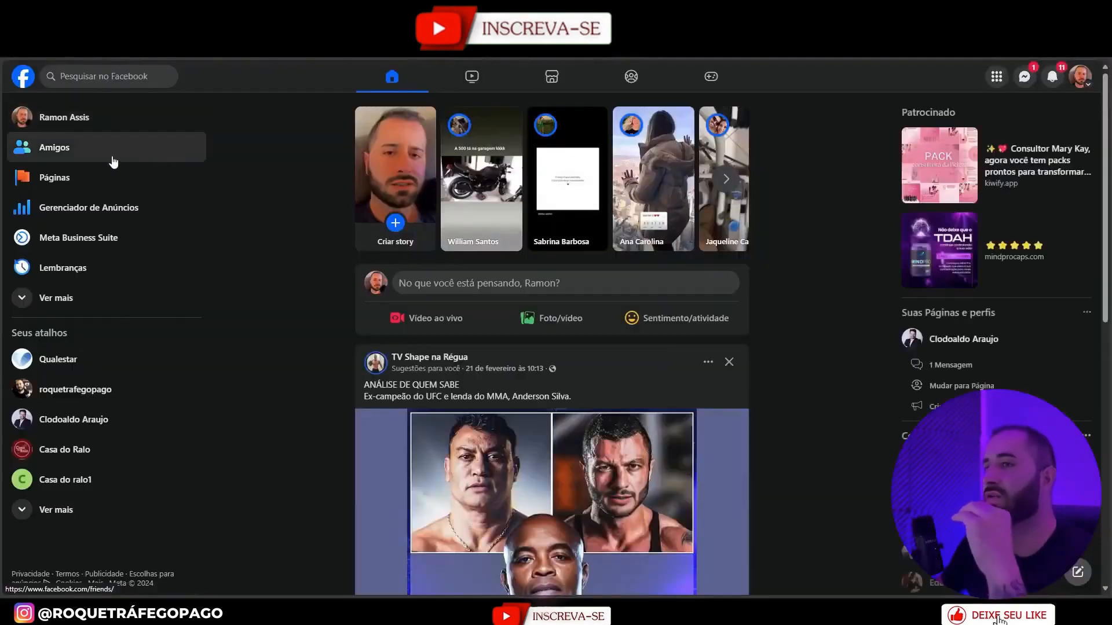
Open the other account's own profile for its link, and use that link to find and select the person to receive access
{"action": "left_click", "coordinate": [64, 119]}
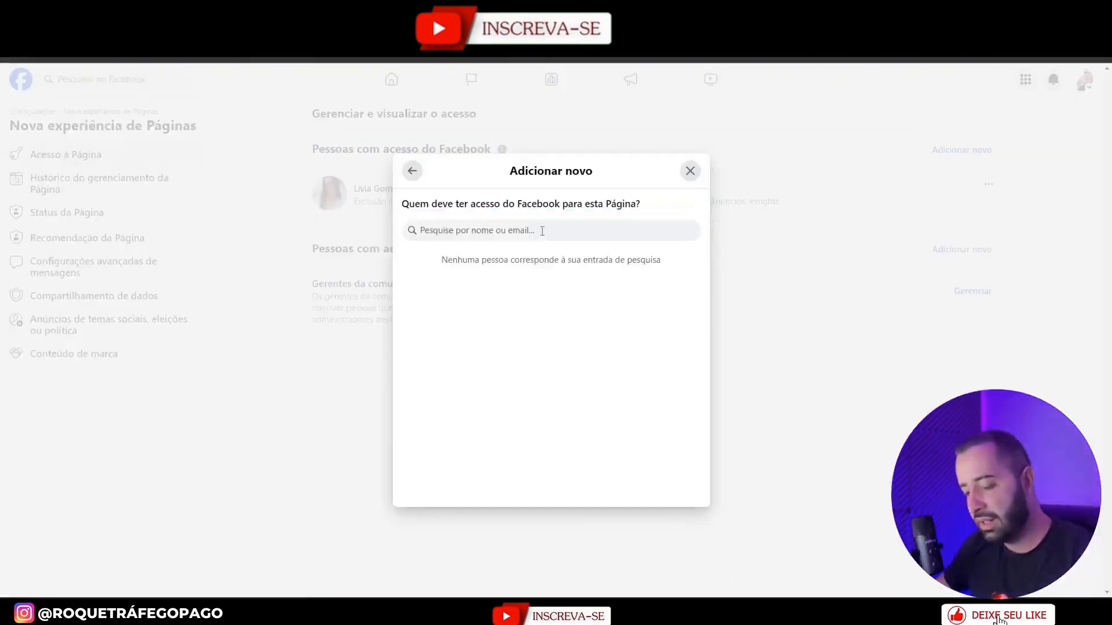
{"action": "key", "text": "ctrl+v"}
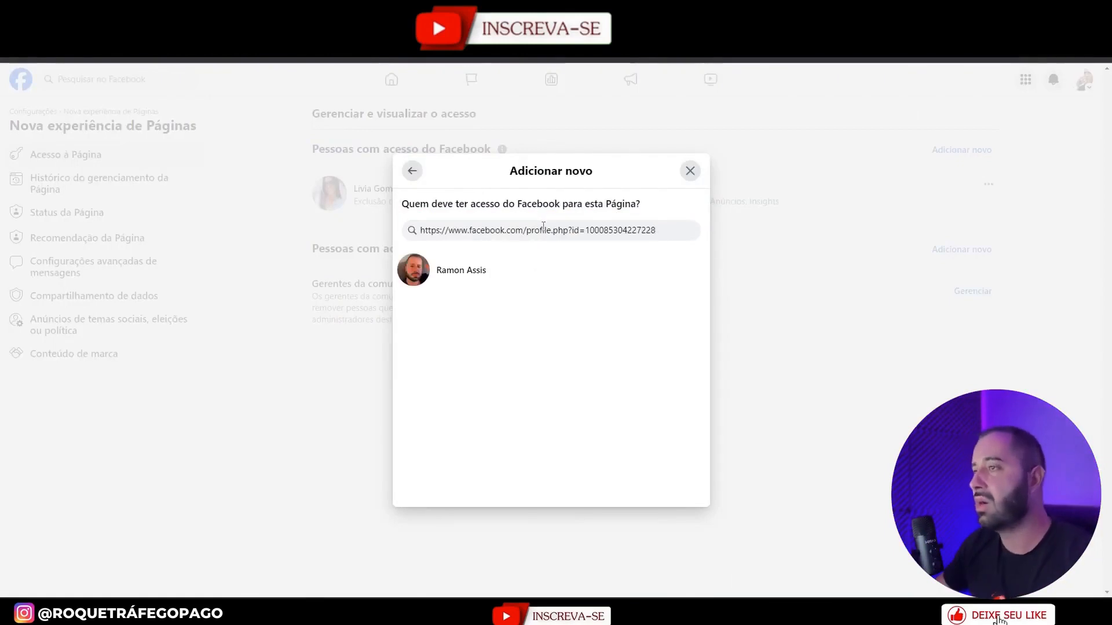
{"action": "left_click", "coordinate": [526, 284]}
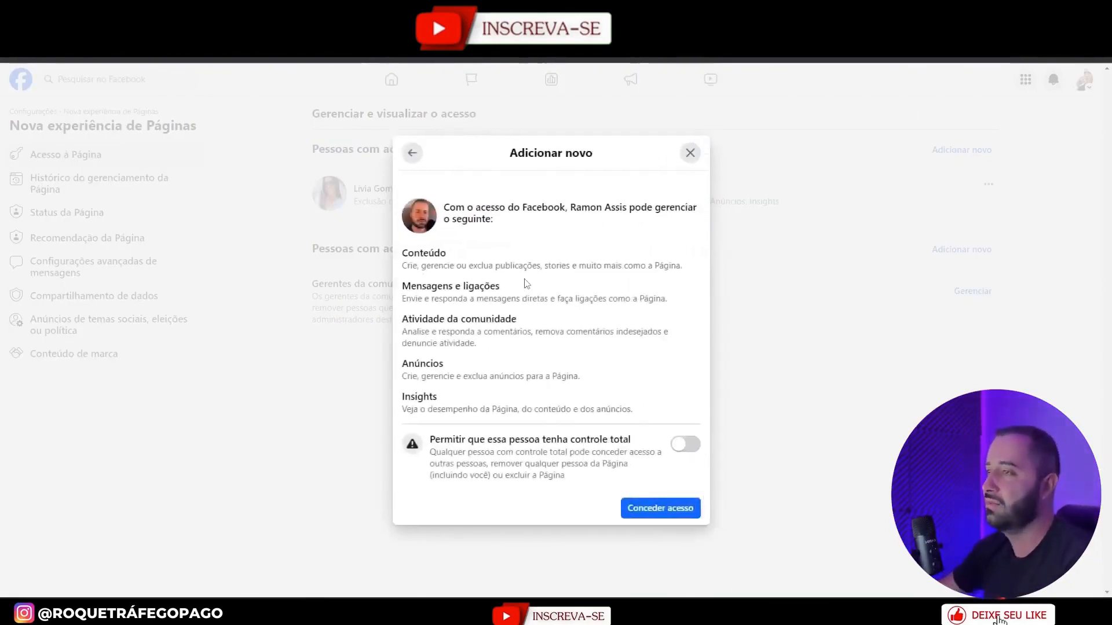
Grant the selected person access with full control of the Page, confirming with the account password
{"action": "left_click", "coordinate": [686, 445]}
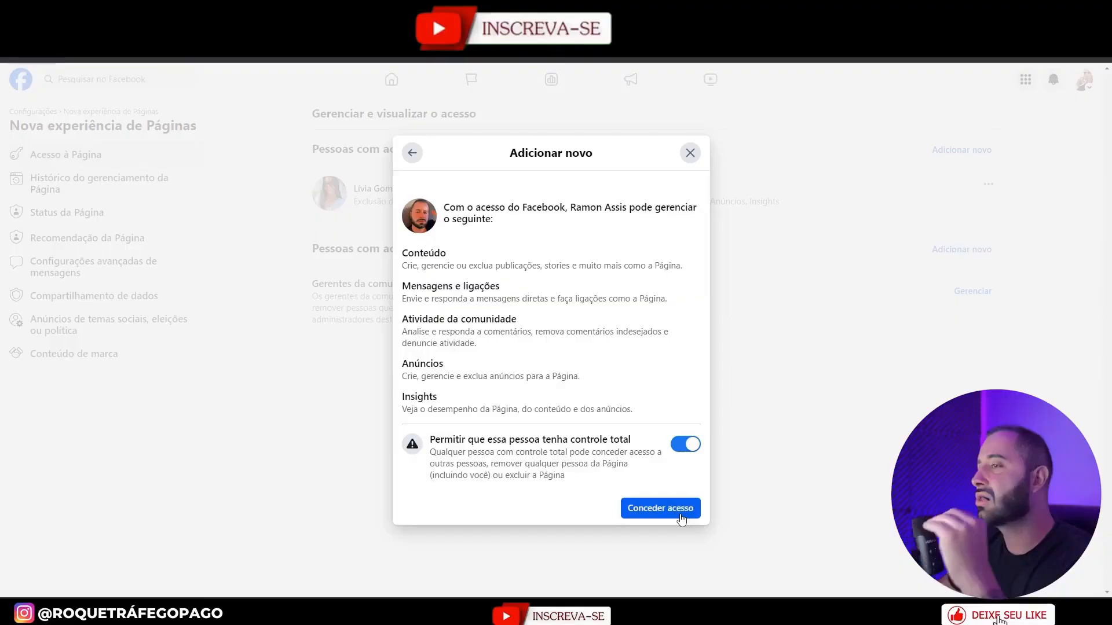
{"action": "left_click", "coordinate": [678, 511]}
{"action": "left_click", "coordinate": [552, 380]}
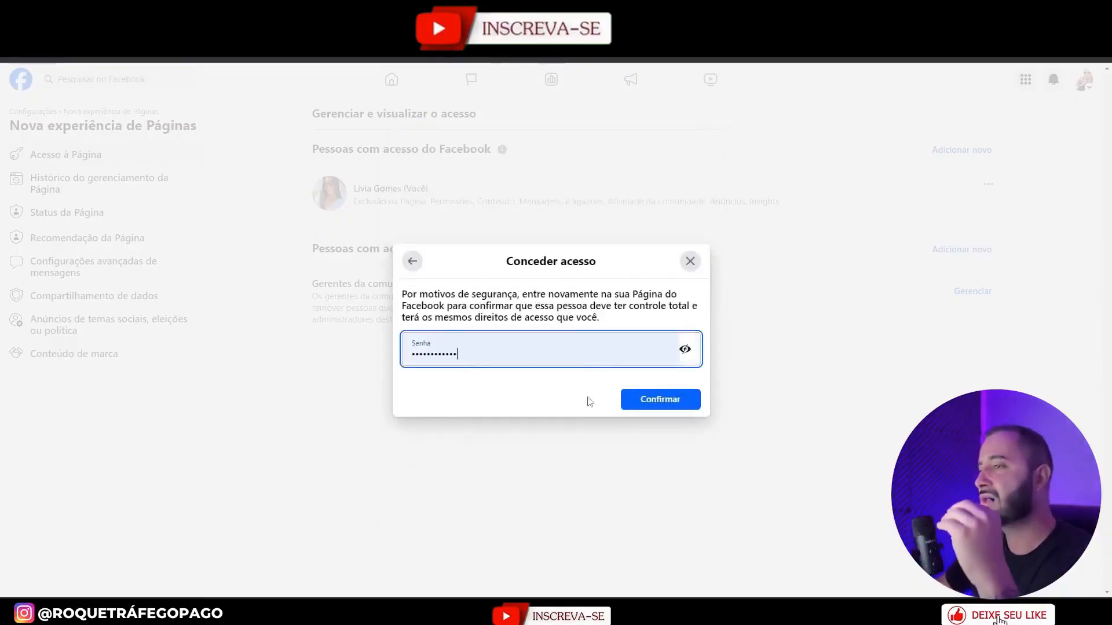
{"action": "left_click", "coordinate": [660, 401]}
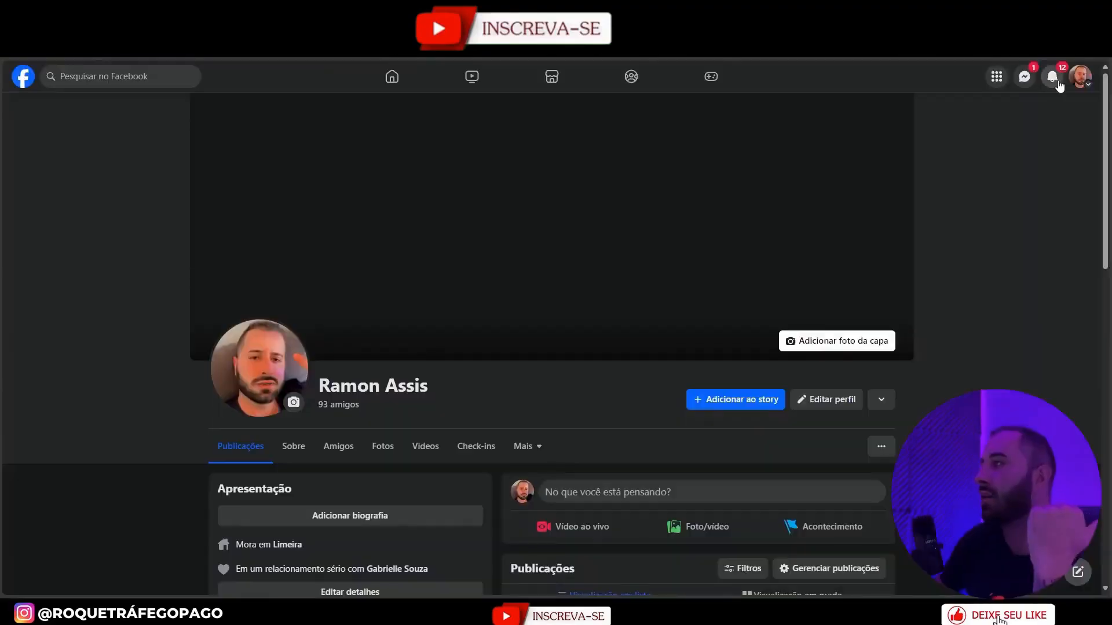
Look through the other account's notifications for the Page access invitation
{"action": "left_click", "coordinate": [1057, 82]}
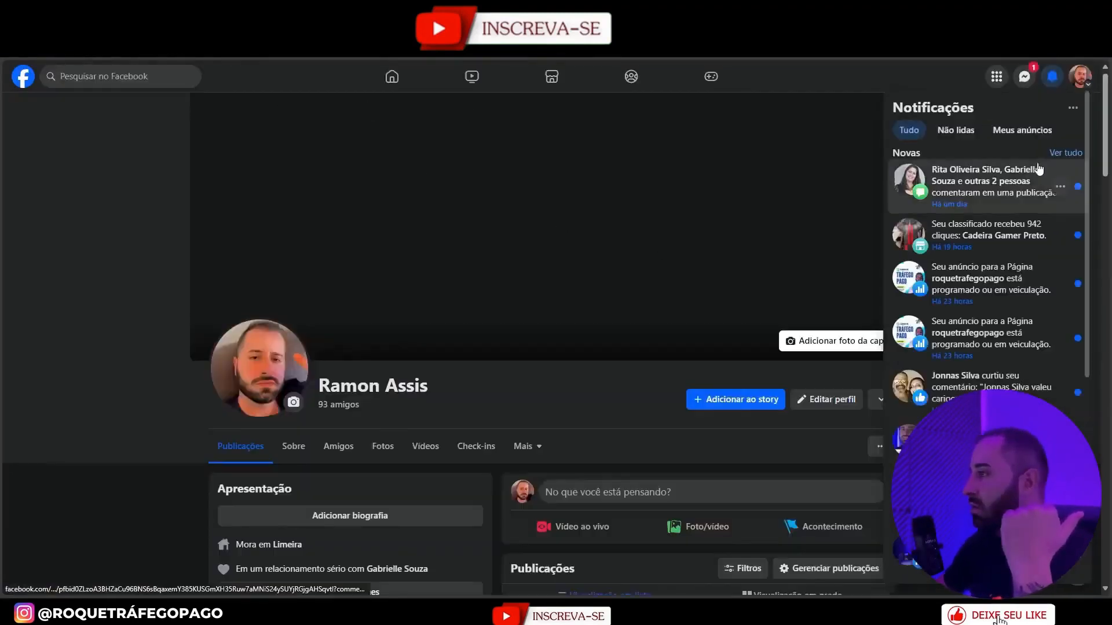
{"action": "scroll", "coordinate": [1017, 241], "scroll_direction": "down", "scroll_amount": 3}
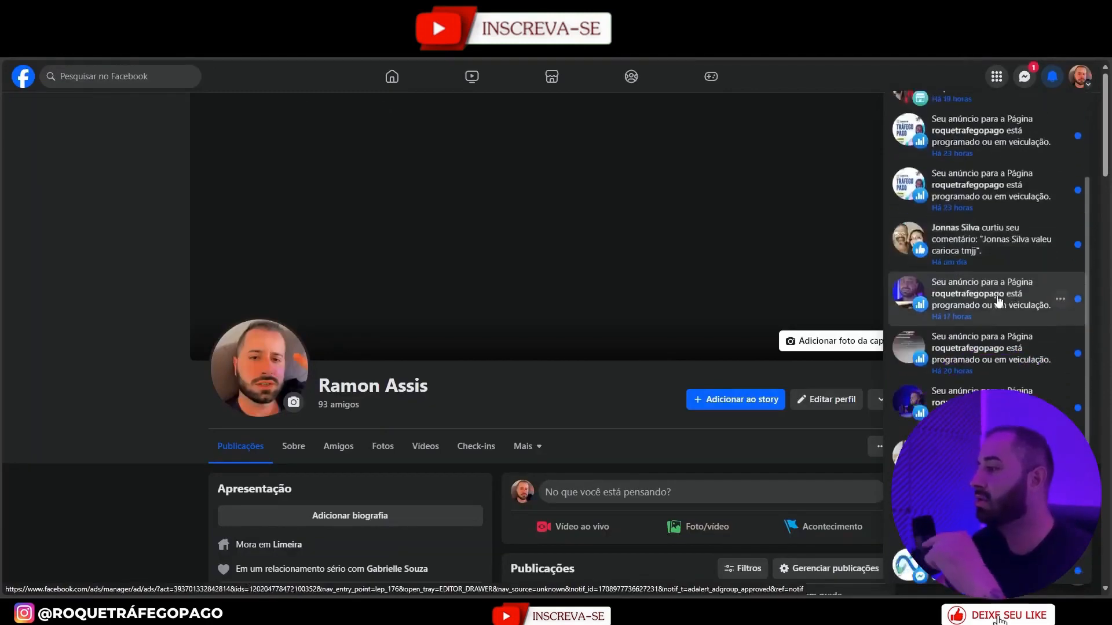
{"action": "scroll", "coordinate": [1000, 321], "scroll_direction": "up", "scroll_amount": 3}
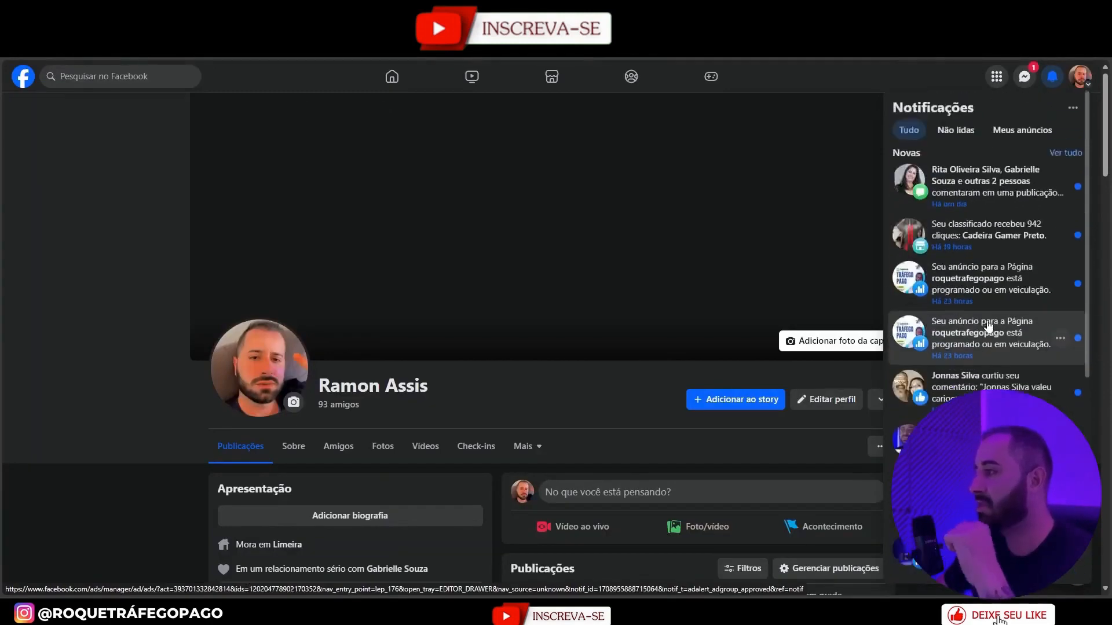
{"action": "scroll", "coordinate": [985, 289], "scroll_direction": "down", "scroll_amount": 3}
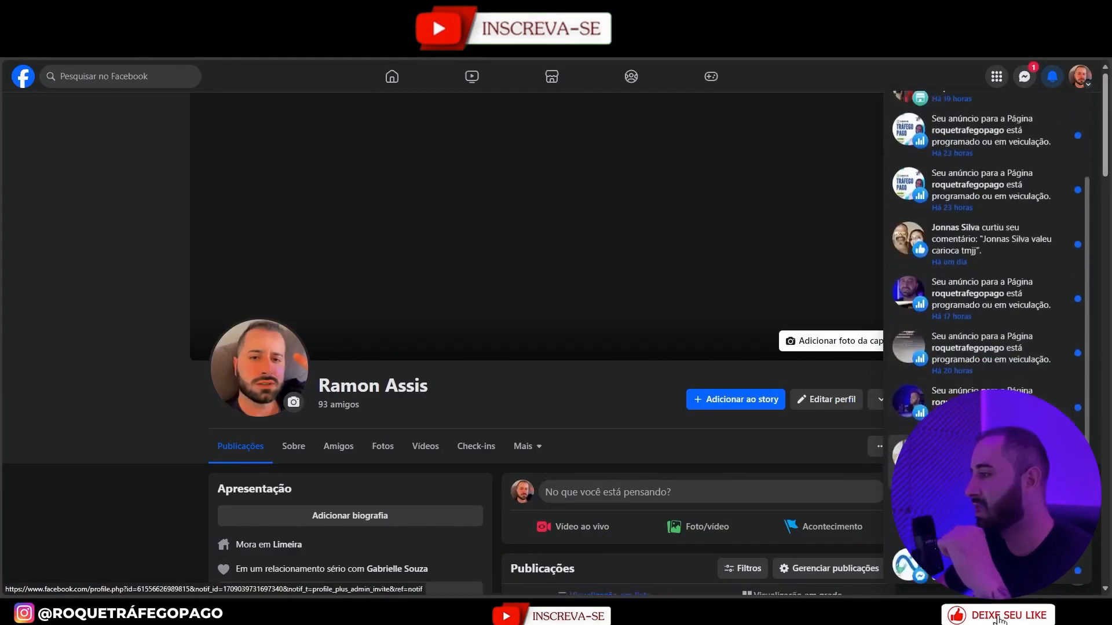
{"action": "scroll", "coordinate": [984, 289], "scroll_direction": "up", "scroll_amount": 3}
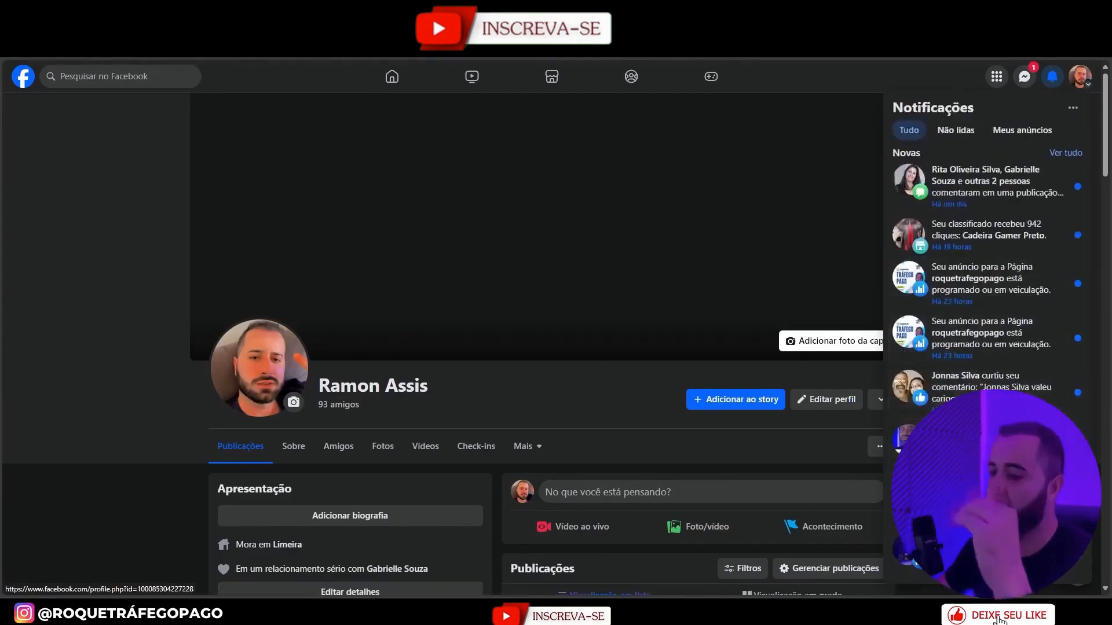
{"action": "mouse_move", "coordinate": [900, 612]}
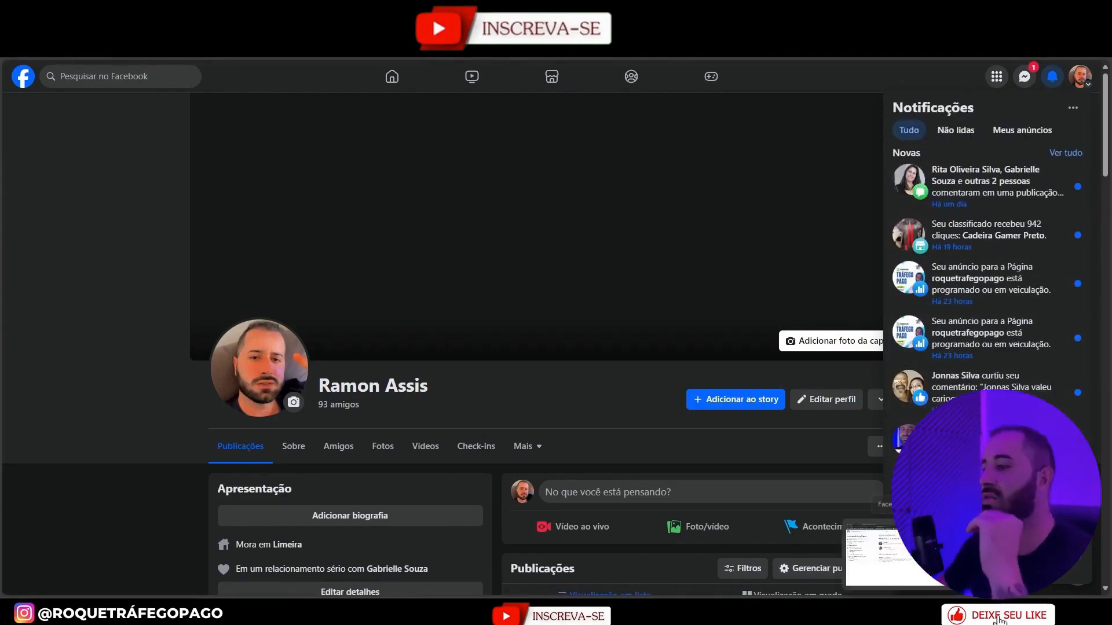
Return to the Page owner's account and open the Roque Tráfego Pago Teste Page from the home feed to get its link
{"action": "left_click", "coordinate": [895, 556]}
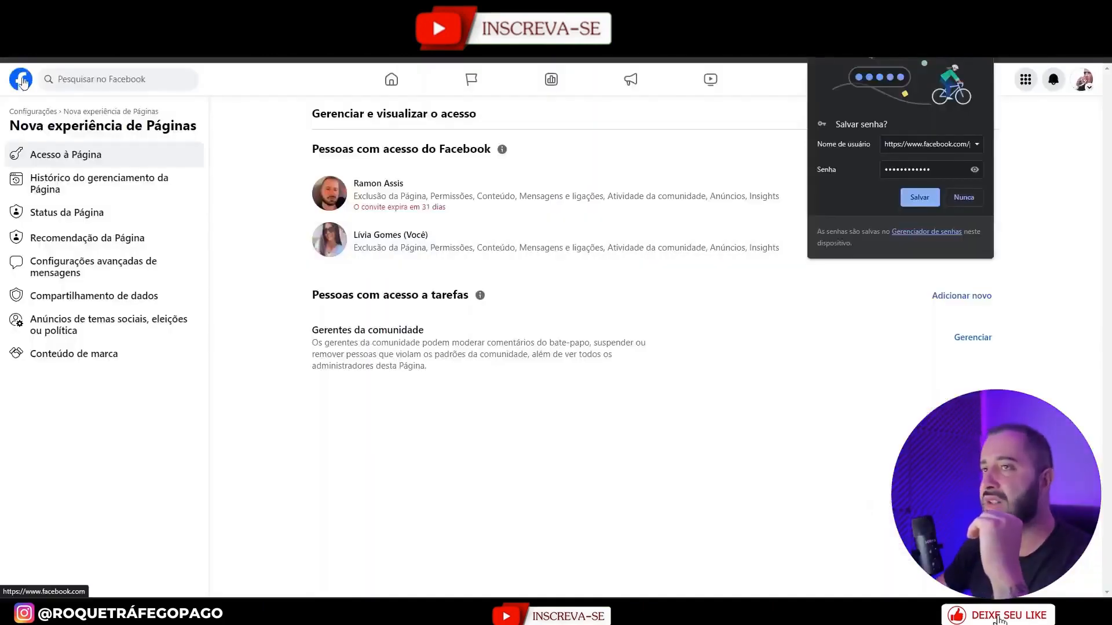
{"action": "left_click", "coordinate": [90, 120]}
{"action": "left_click", "coordinate": [983, 58]}
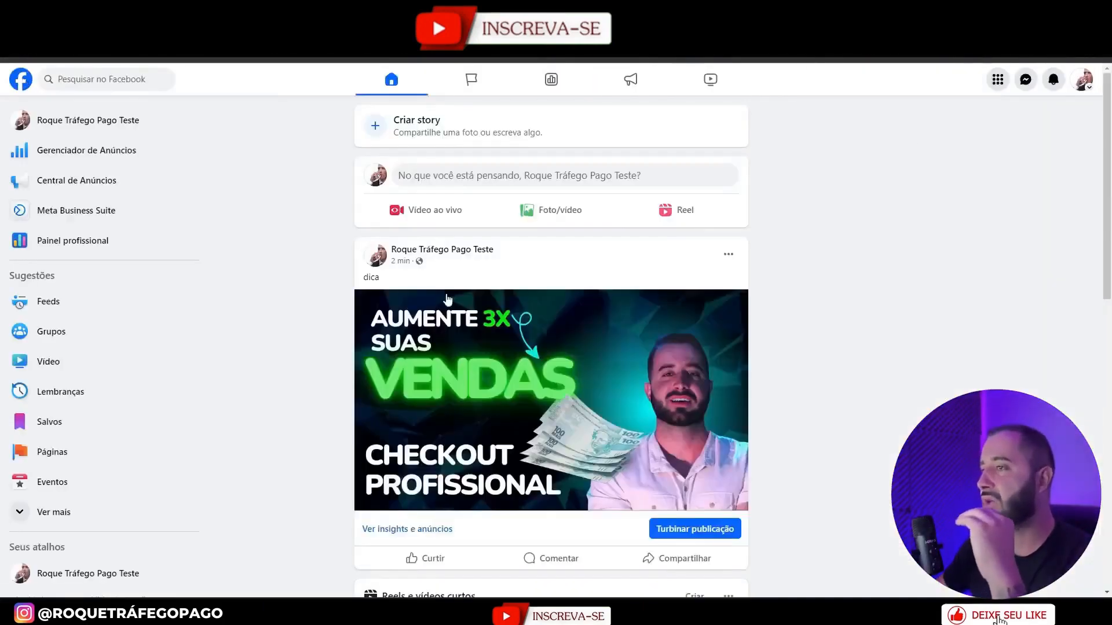
{"action": "left_click", "coordinate": [99, 122]}
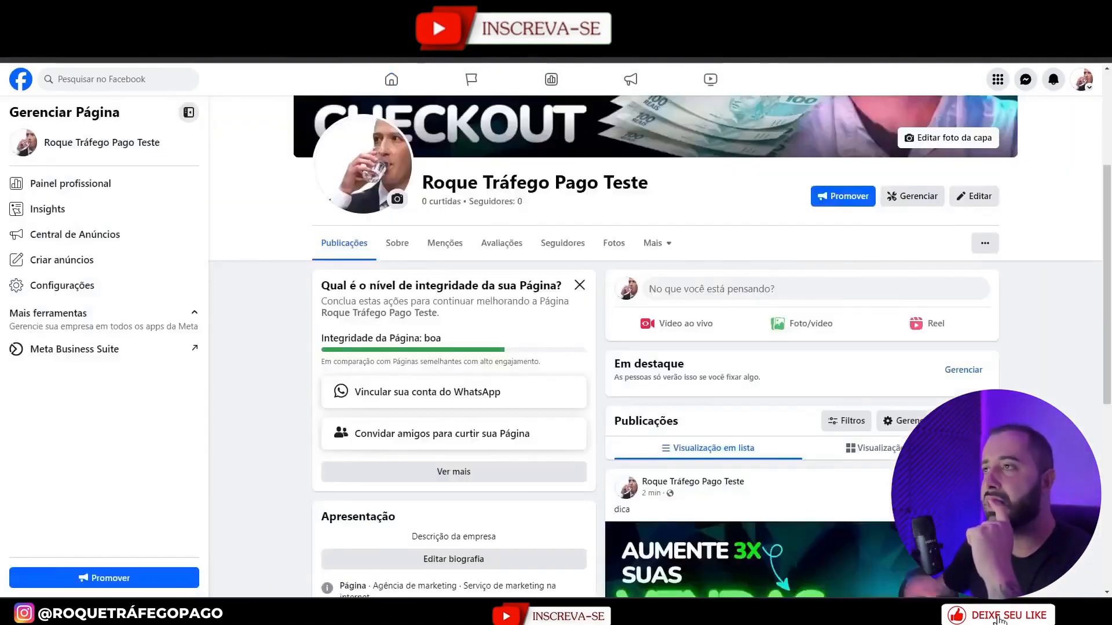
{"action": "left_click", "coordinate": [20, 75]}
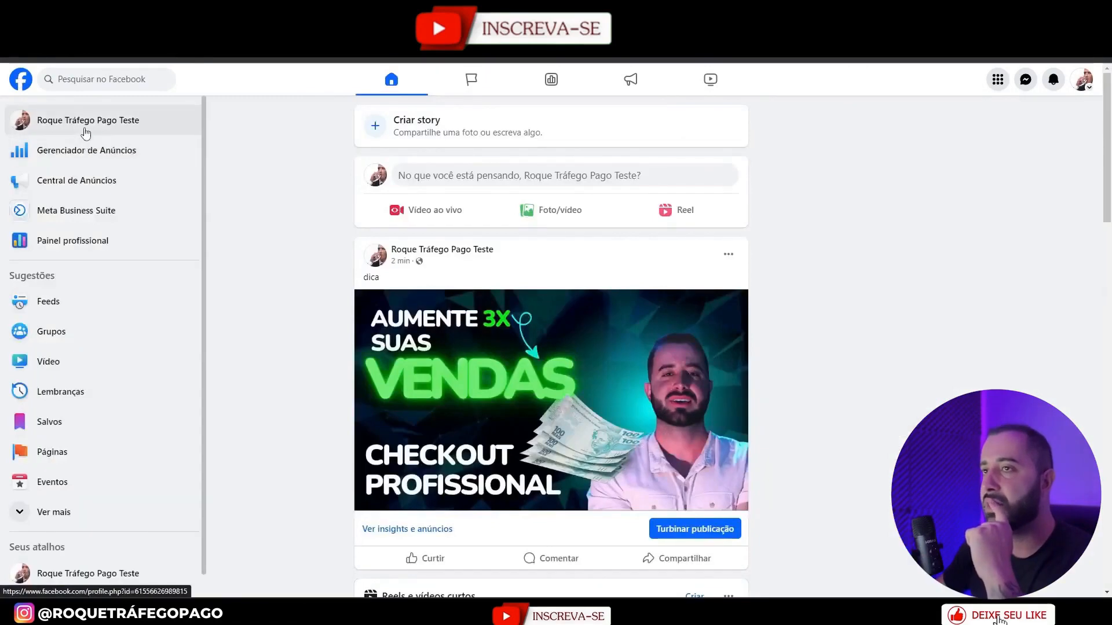
{"action": "left_click", "coordinate": [75, 122]}
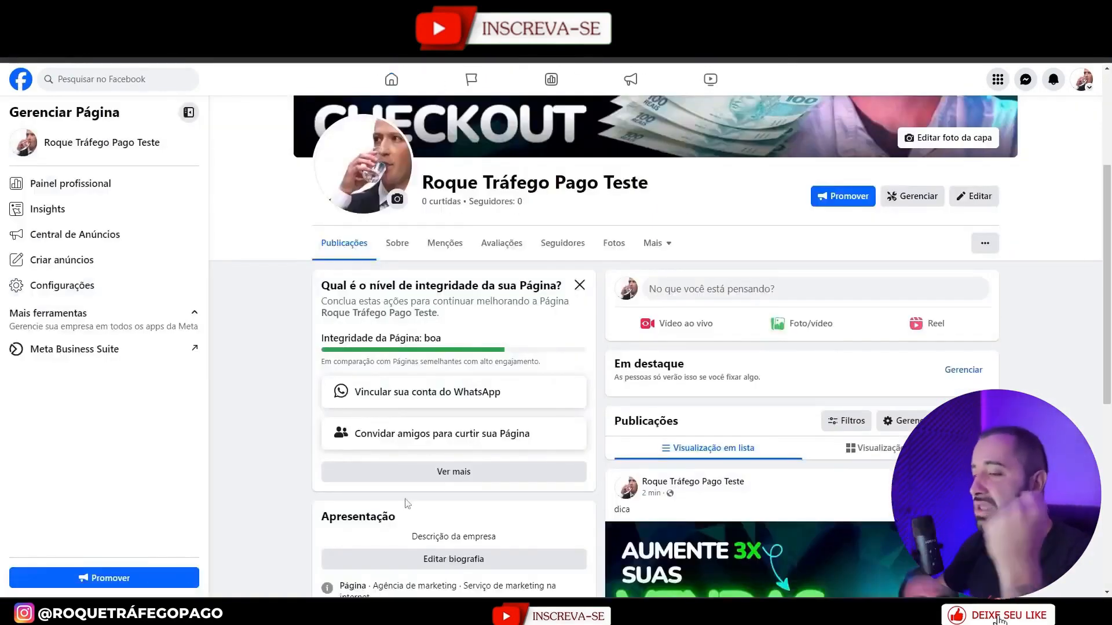
Open the Page's link in the invited person's account and examine the full-control invitation and its verification option
{"action": "left_click", "coordinate": [192, 612]}
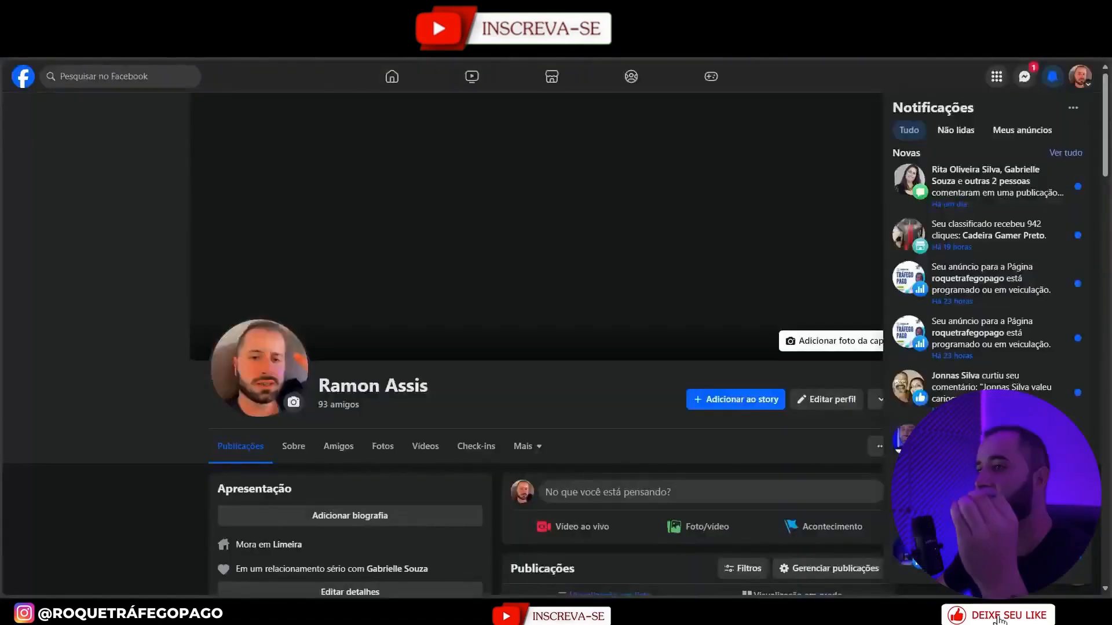
{"action": "key", "text": "ctrl+v"}
{"action": "key", "text": "Return"}
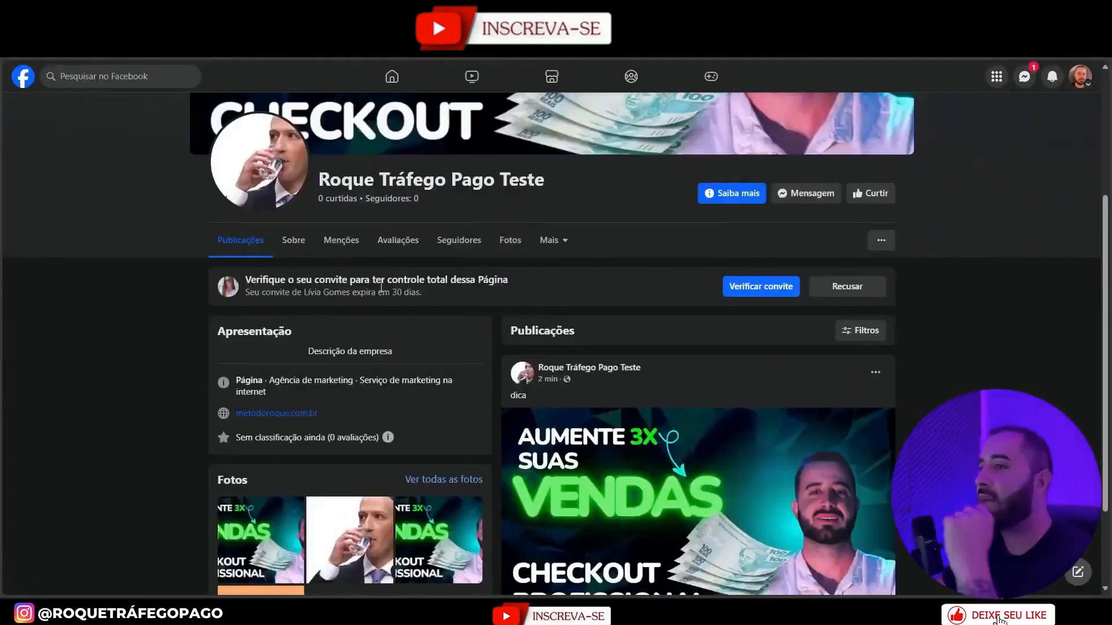
{"action": "left_click_drag", "start_coordinate": [518, 287], "coordinate": [250, 277]}
{"action": "left_click_drag", "start_coordinate": [531, 292], "coordinate": [387, 275]}
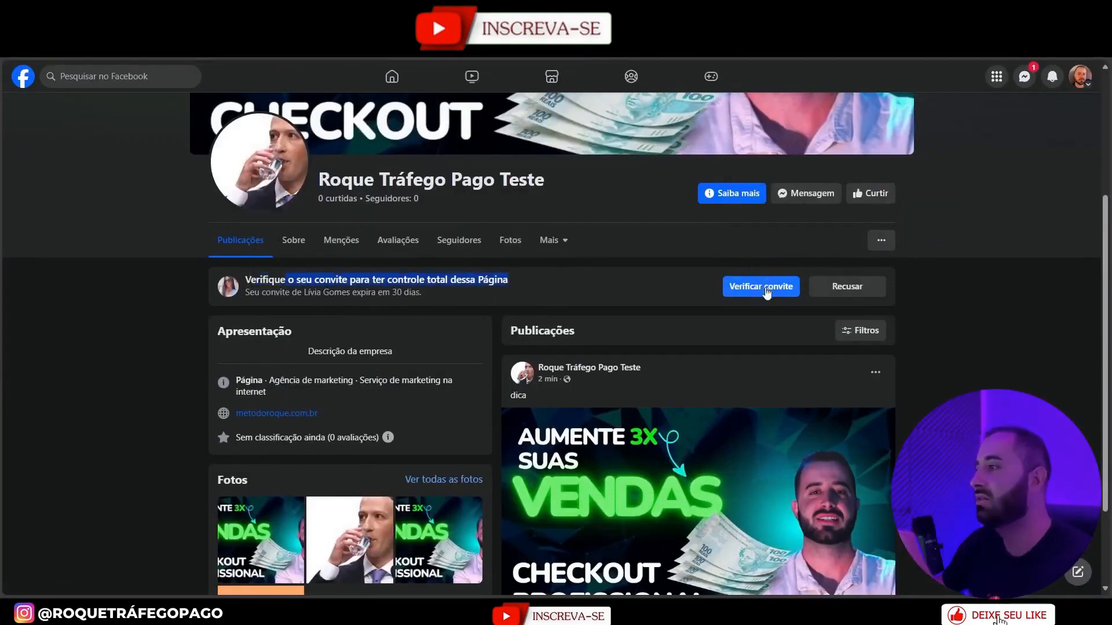
{"action": "left_click", "coordinate": [626, 286]}
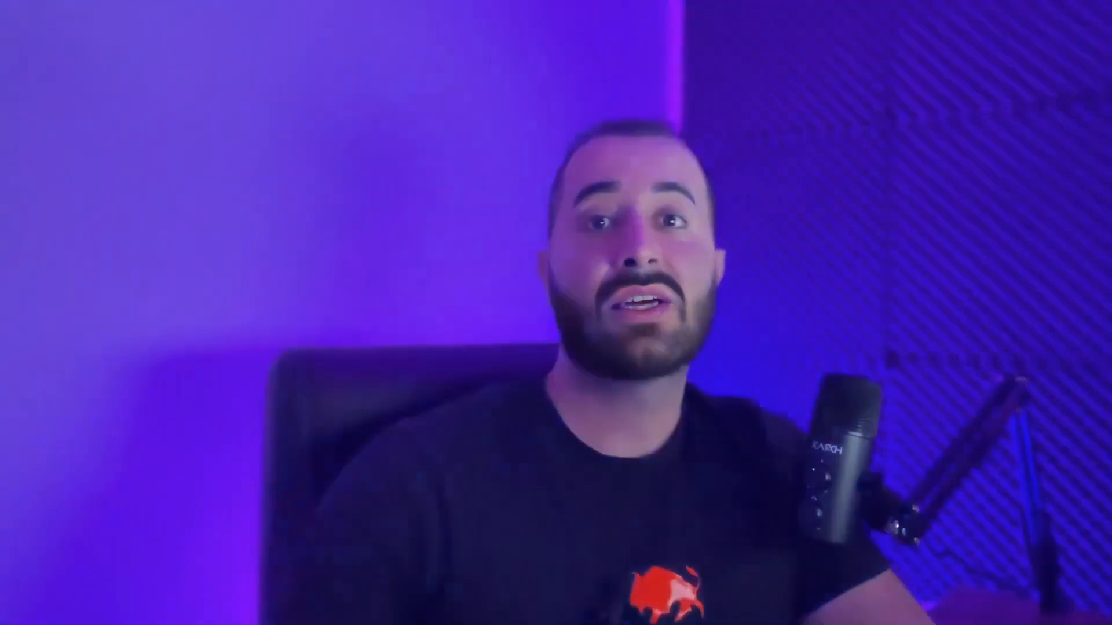